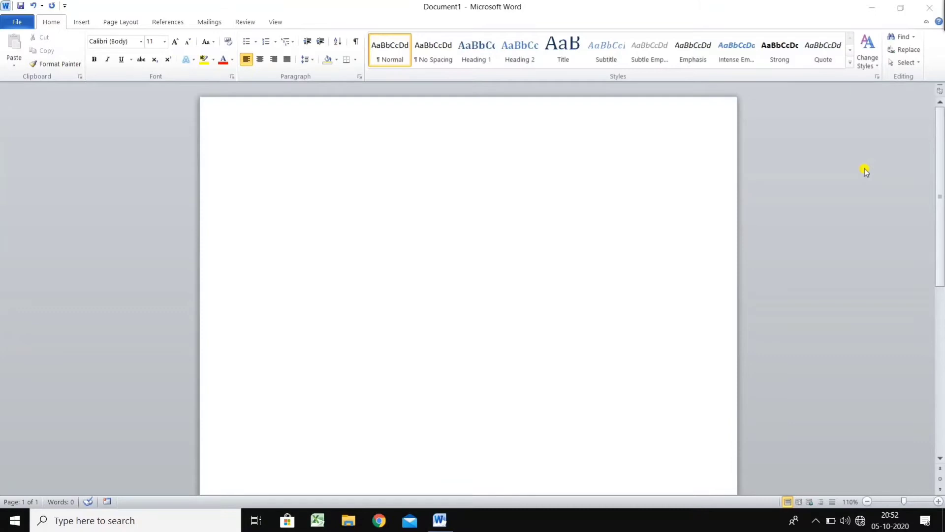
Generate three paragraphs of sample text in the blank document with the formula =rand()
click(407, 242)
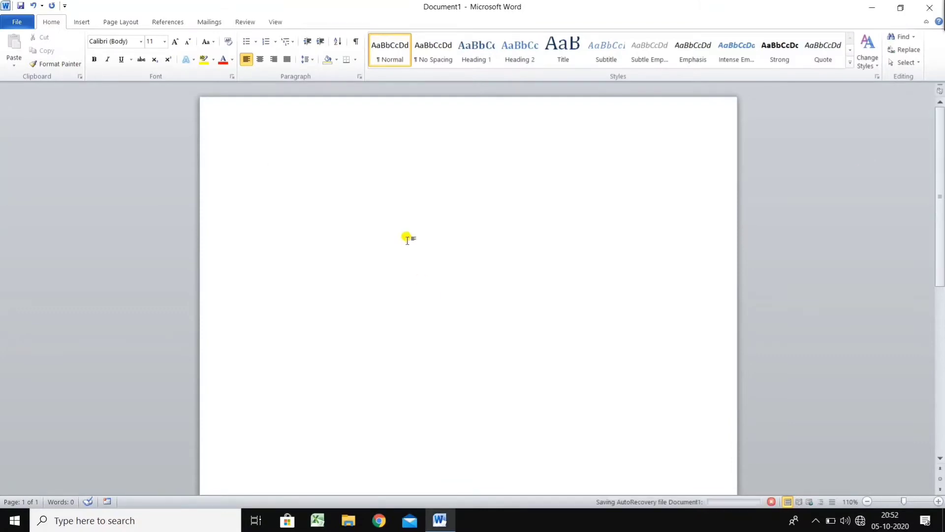
text(=)
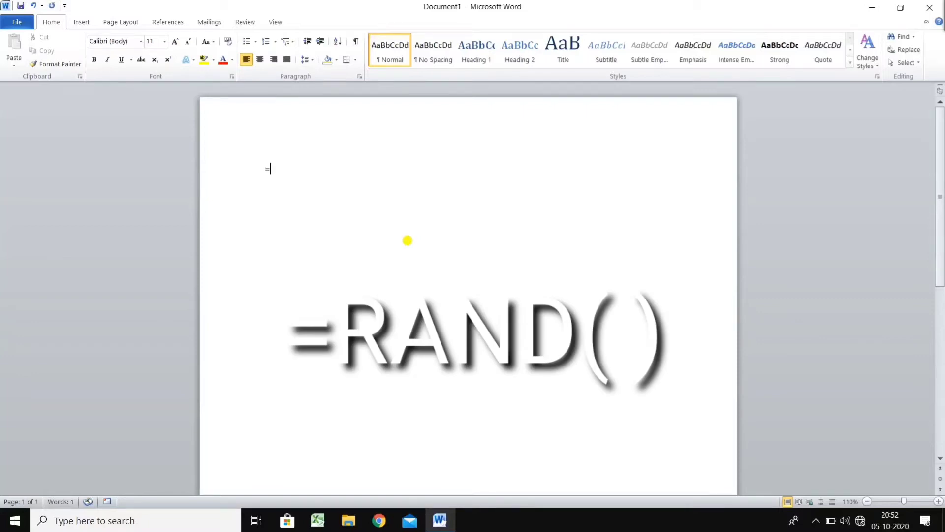
text(rand())
key(Return)
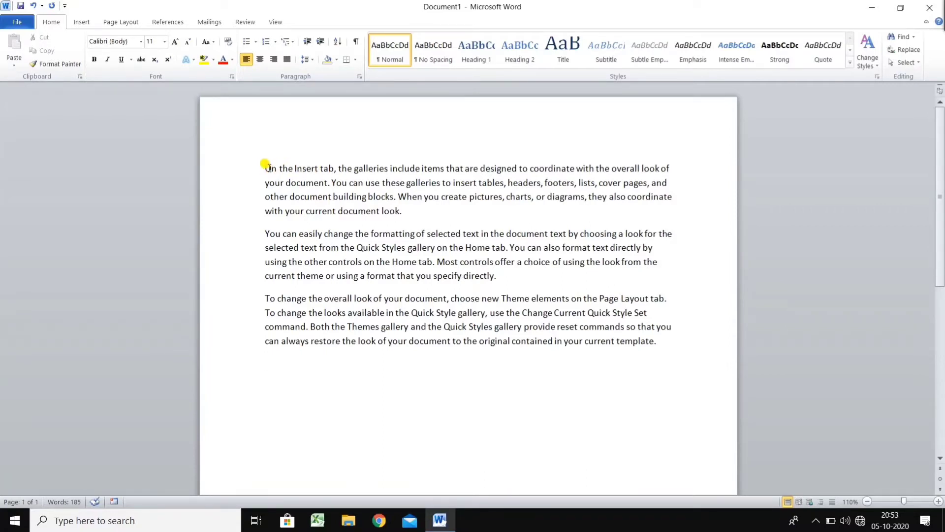
Make the words "On the Insert tab" at the start of the first paragraph bold
drag(266, 168, 334, 170)
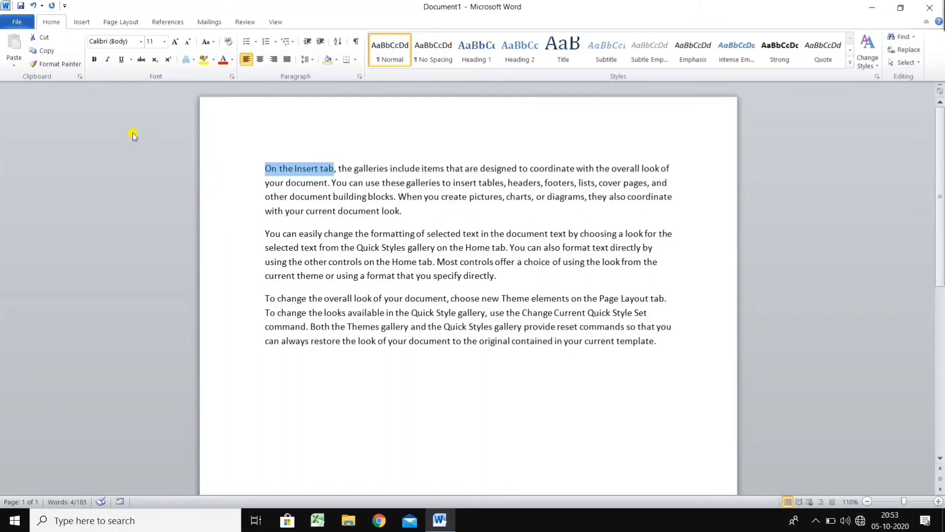
click(96, 62)
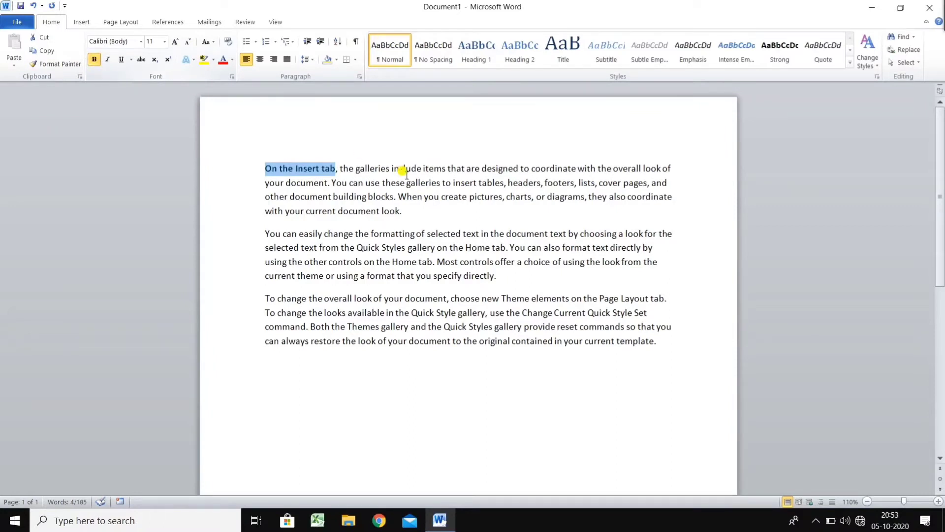
click(481, 195)
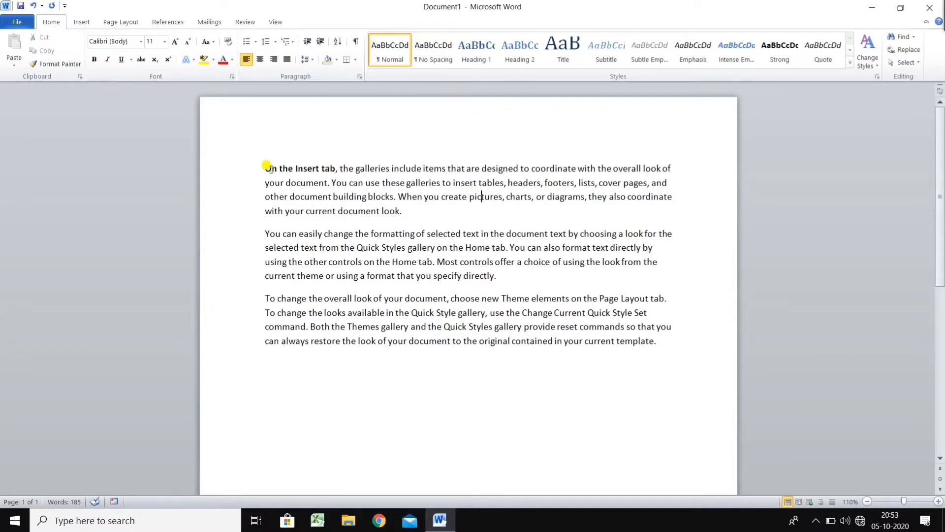
Make the words "the galleries include items" in the first paragraph bold
drag(264, 168, 331, 172)
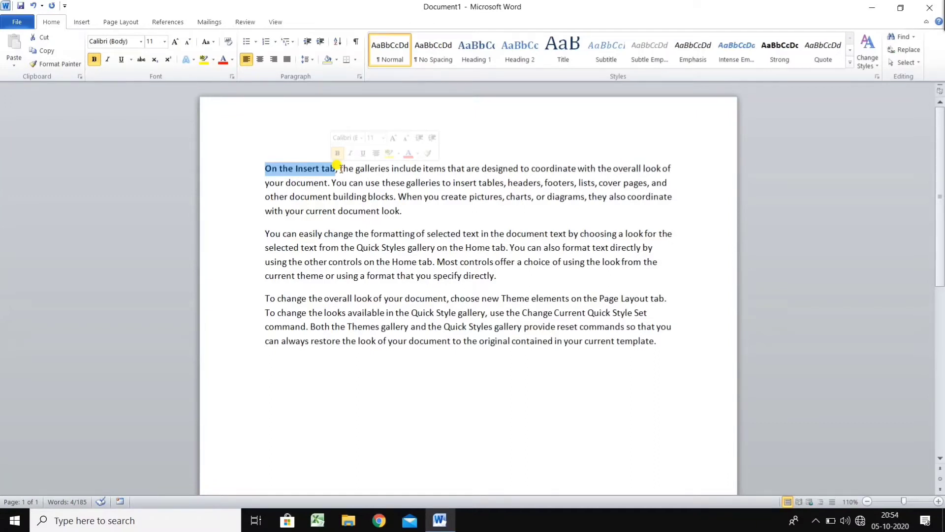
drag(340, 169, 427, 173)
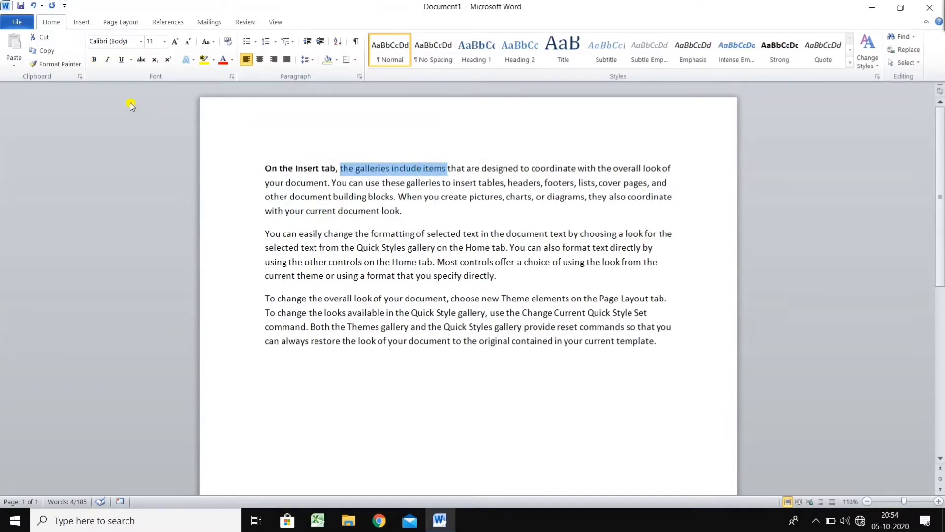
click(93, 60)
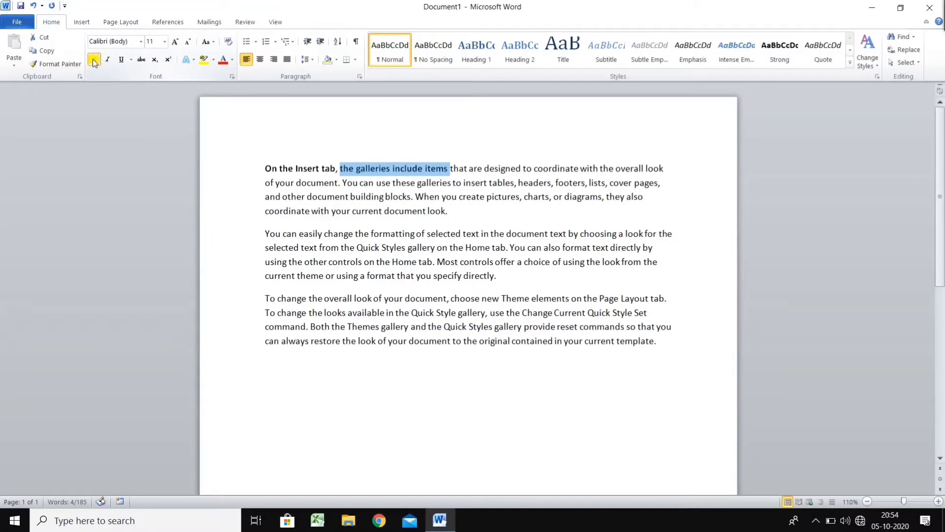
click(447, 182)
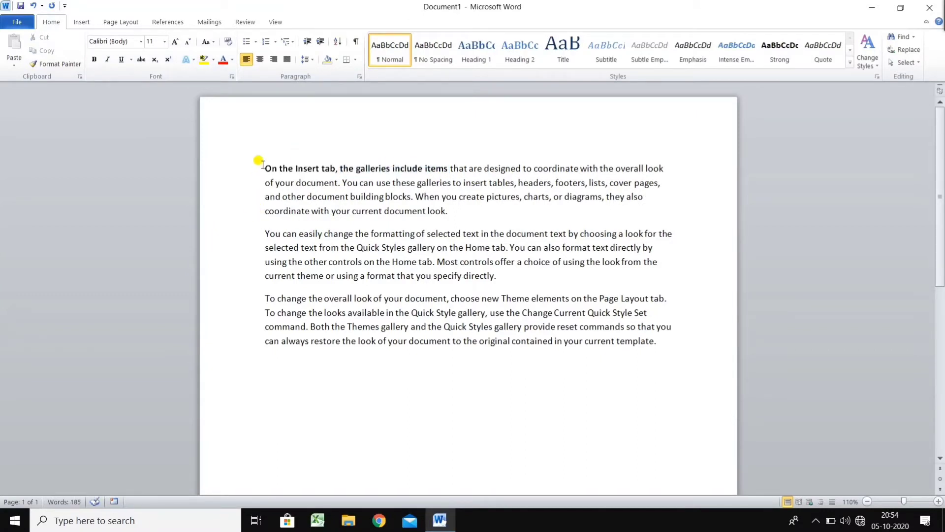
Italicize the bold phrase "On the Insert tab, the galleries include items" in the first paragraph
drag(262, 165, 447, 167)
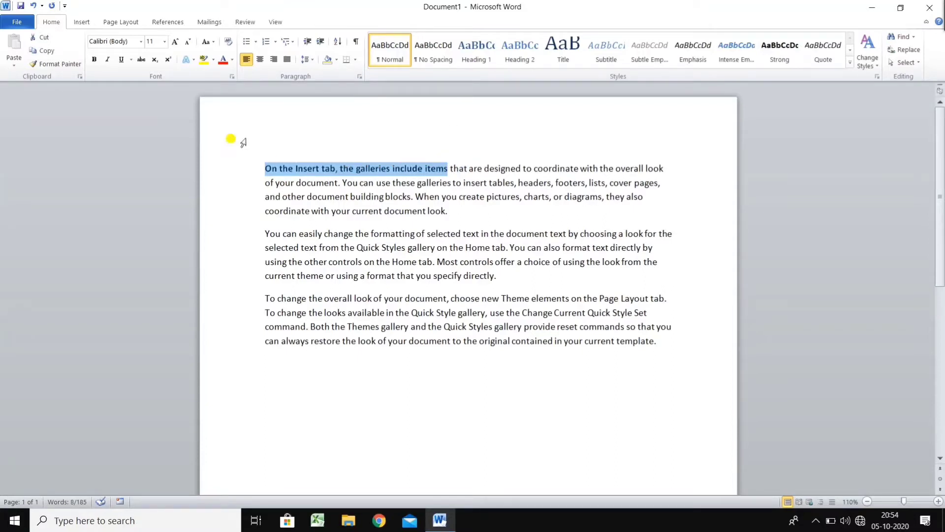
click(107, 61)
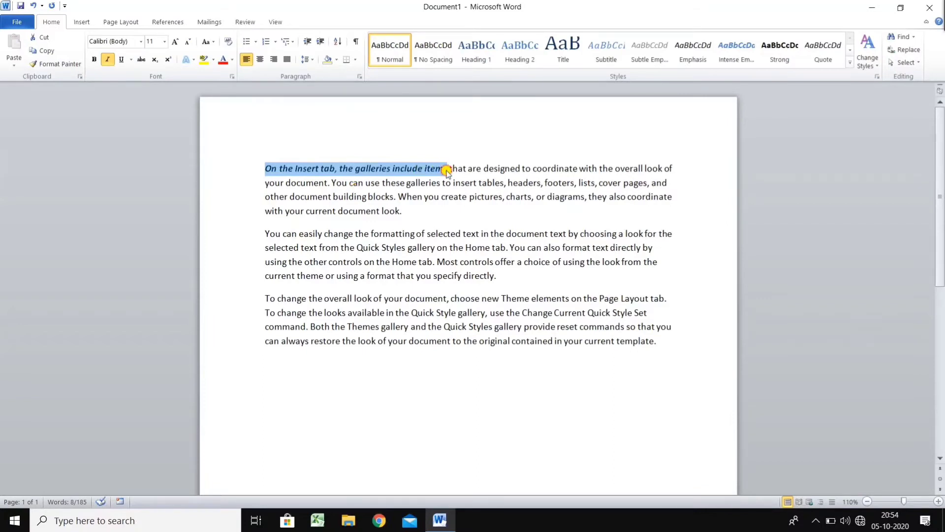
key(ctrl+b)
click(446, 169)
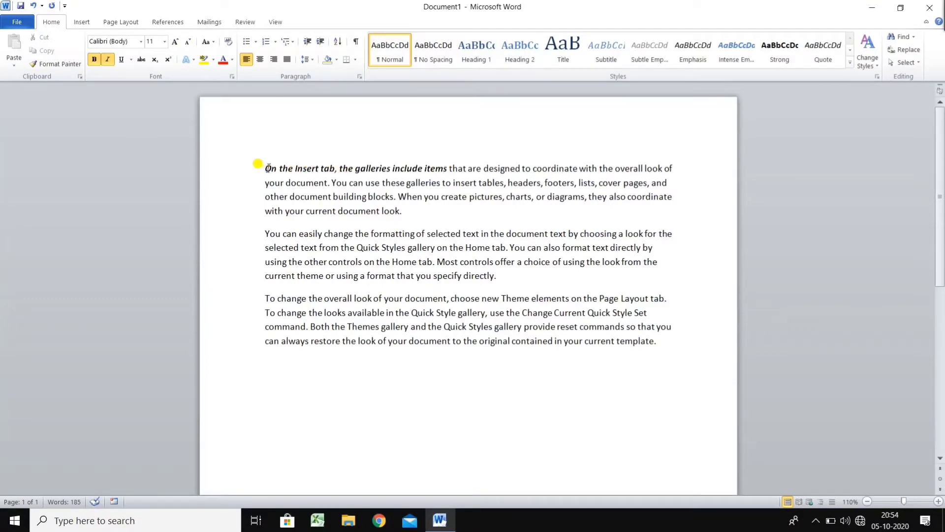
Underline the bold italic phrase at the start of the first paragraph
drag(261, 169, 448, 169)
key(ctrl+b)
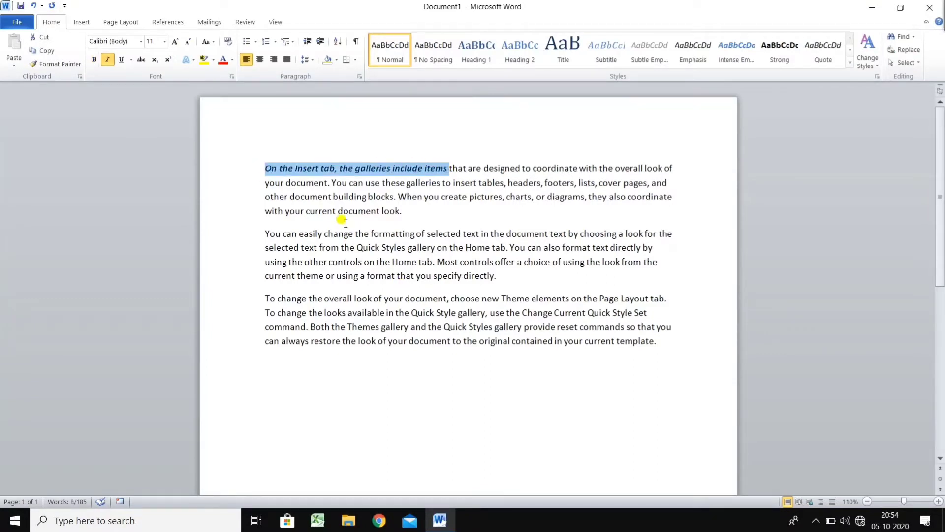
click(121, 59)
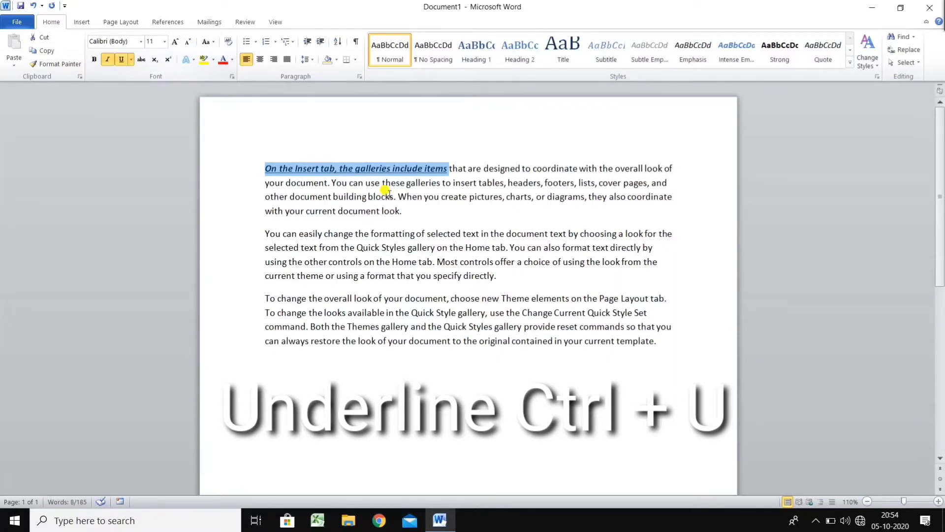
click(501, 196)
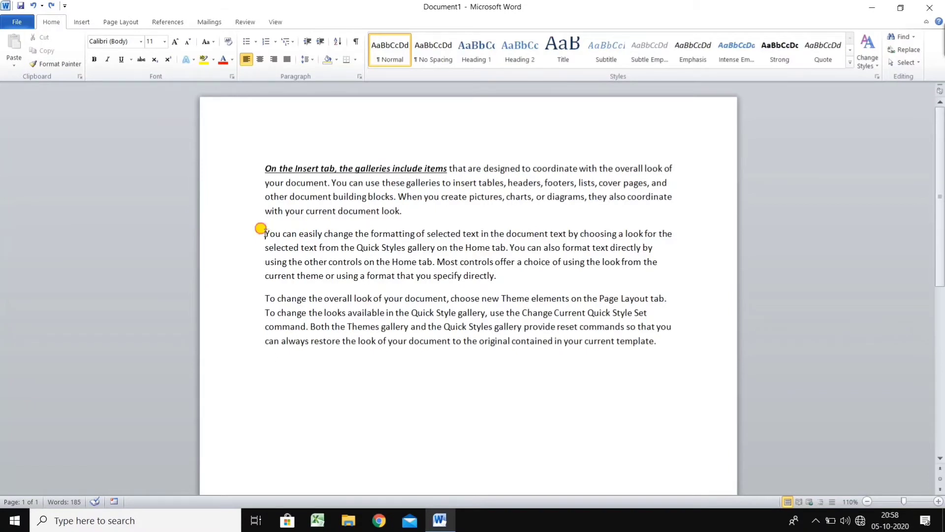
Select the second paragraph and set its font size to 16
drag(265, 234, 481, 270)
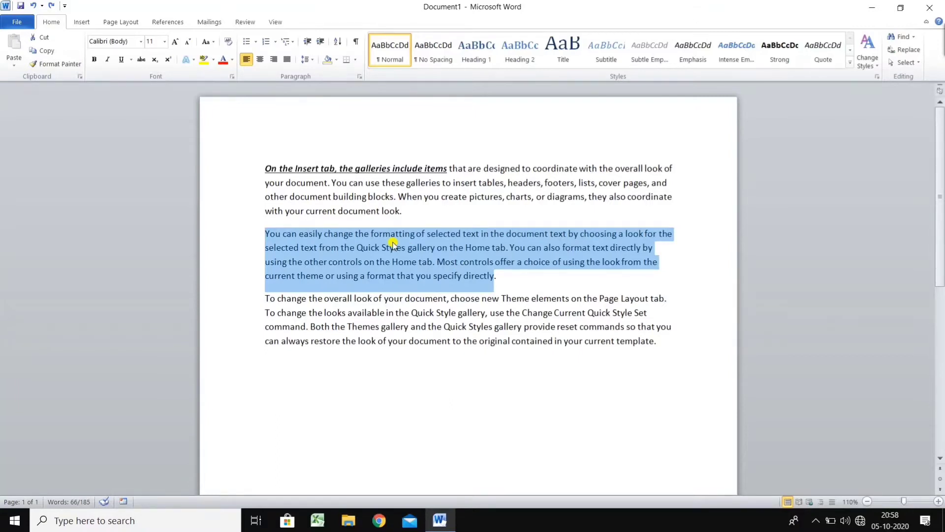
click(165, 42)
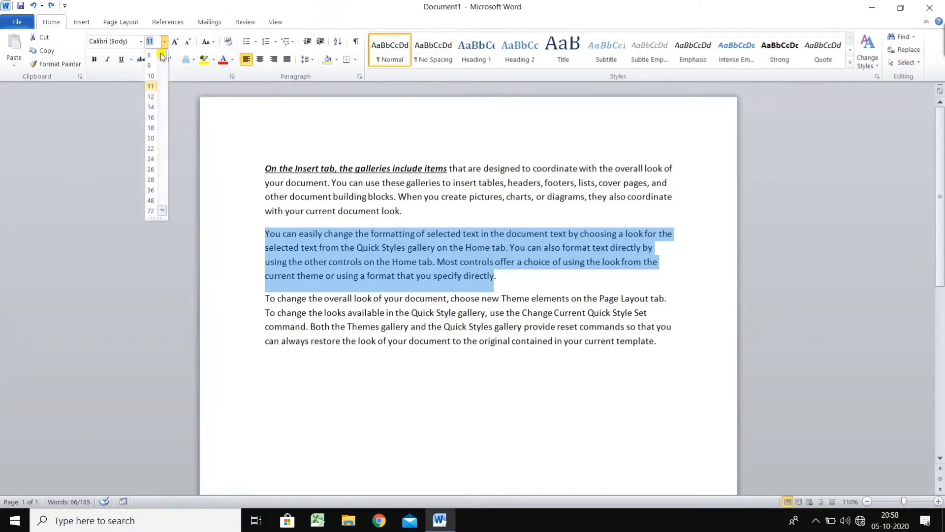
click(153, 118)
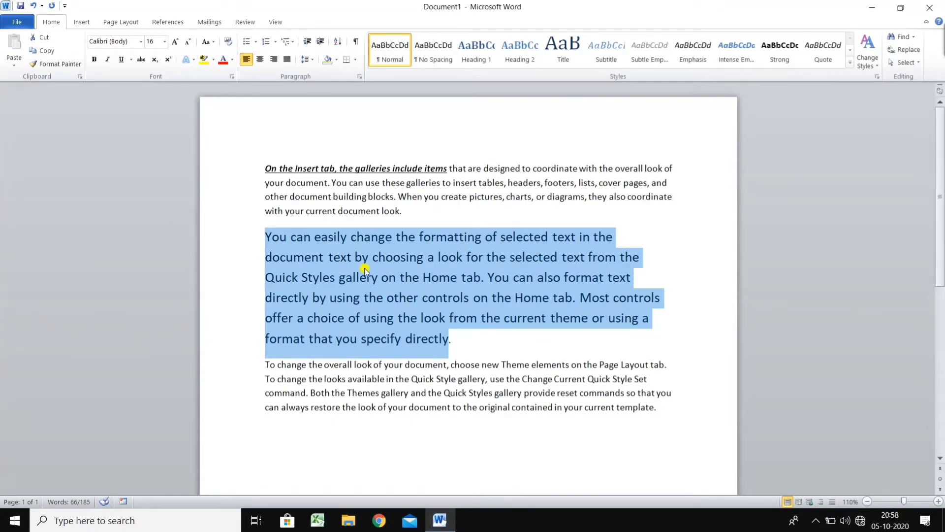
Enlarge the second paragraph's text through the preset font sizes up to 80 with Grow Font
click(164, 42)
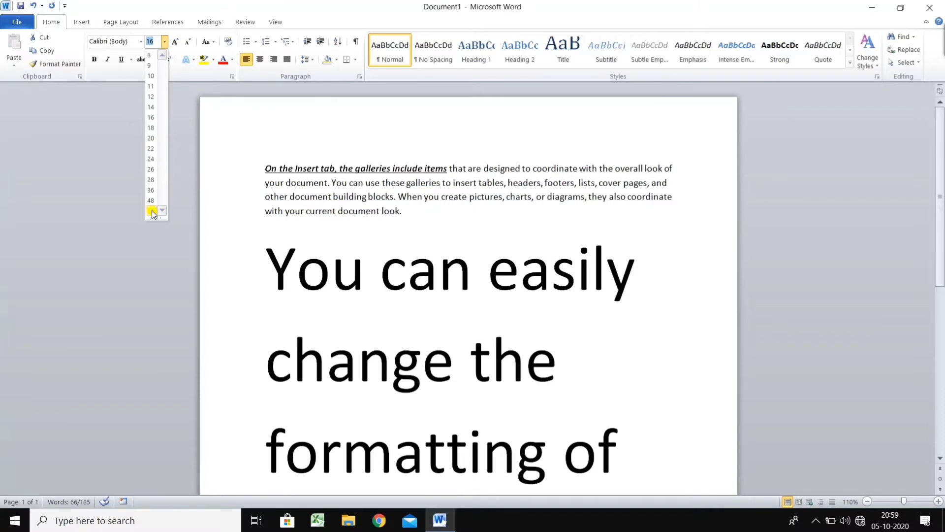
click(178, 43)
click(177, 43)
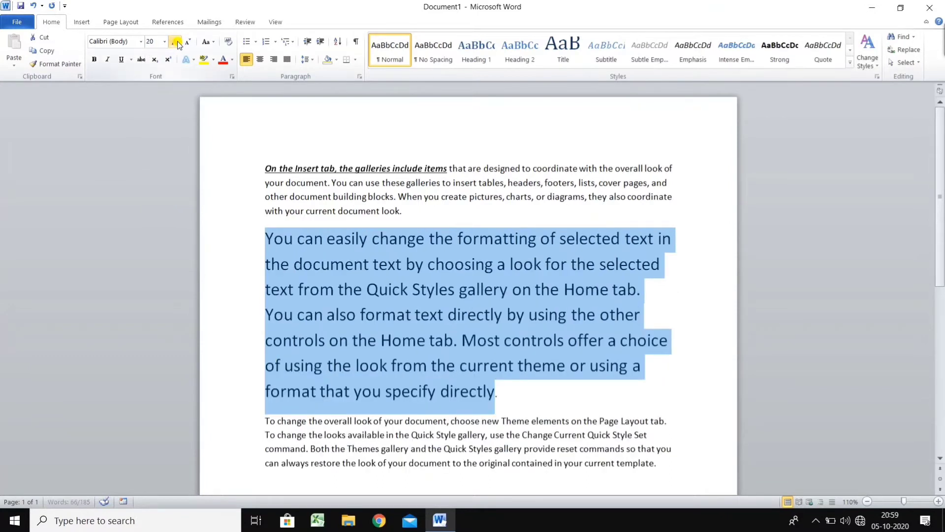
click(178, 44)
click(177, 43)
click(178, 44)
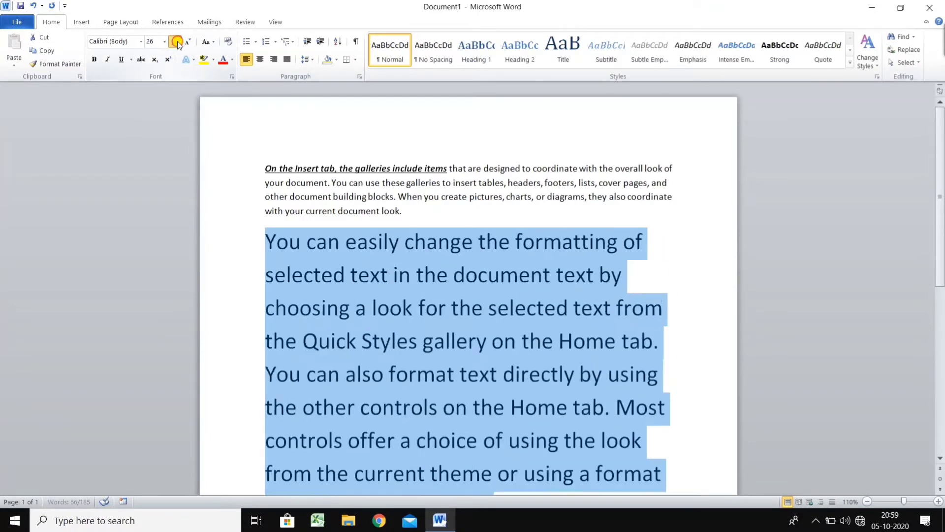
click(178, 43)
click(178, 43)
click(178, 44)
click(178, 44)
click(178, 44)
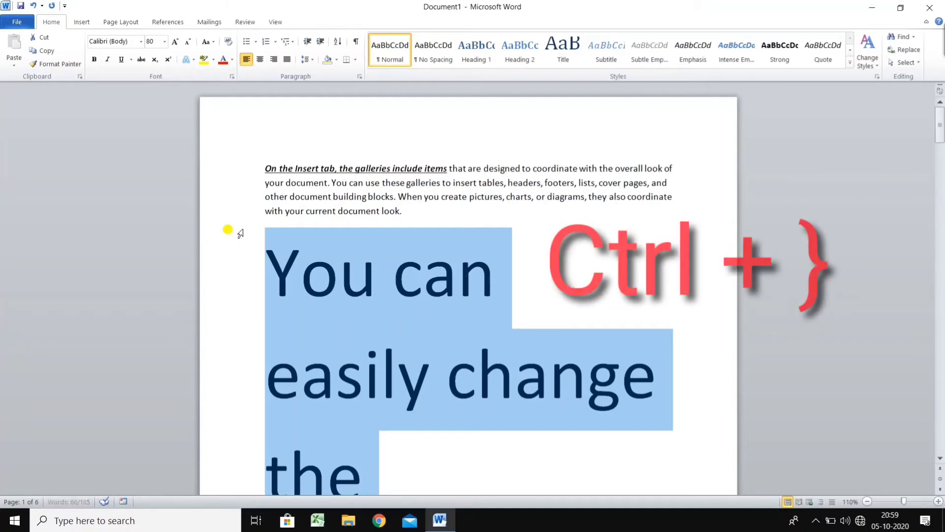
Increase the second paragraph's font size one point at a time to 154
key(ctrl+bracketright)
key(ctrl+bracketright)
key(ctrl+bracketright)
key(ctrl+bracketright)
key(ctrl+bracketright)
key(ctrl+bracketright)
key(ctrl+bracketright)
key(ctrl+bracketright)
key(ctrl+bracketright)
key(ctrl+bracketright)
key(ctrl+bracketright)
key(ctrl+bracketright)
key(ctrl+bracketright)
key(ctrl+bracketright)
key(ctrl+bracketright)
key(ctrl+bracketright)
key(ctrl+bracketright)
key(ctrl+bracketright)
key(ctrl+bracketright)
key(ctrl+bracketright)
key(ctrl+bracketright)
key(ctrl+bracketright)
key(ctrl+bracketright)
key(ctrl+bracketright)
key(ctrl+bracketright)
key(ctrl+bracketright)
key(ctrl+bracketright)
key(ctrl+bracketright)
key(ctrl+bracketright)
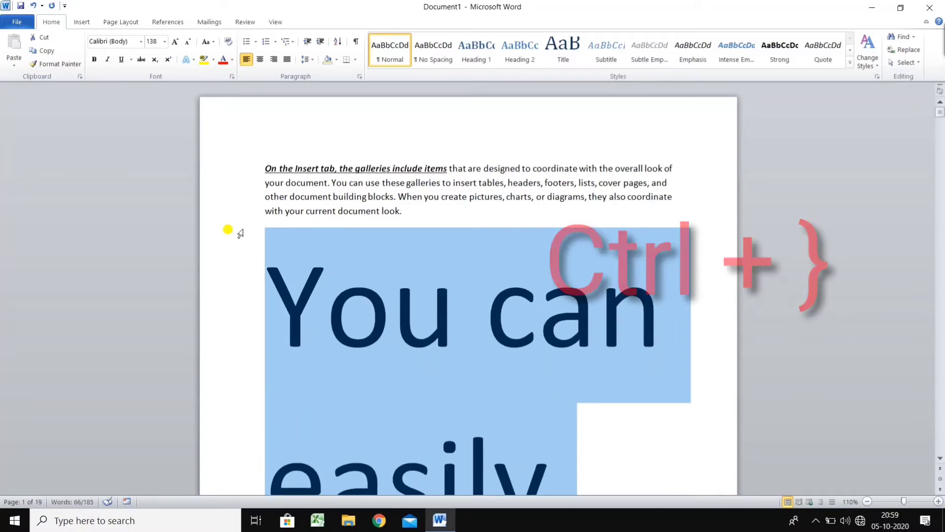
key(ctrl+bracketright)
key(ctrl+bracketright)
key(ctrl+bracketright)
key(ctrl+bracketright)
key(ctrl+bracketright)
key(ctrl+bracketright)
key(ctrl+bracketright)
key(ctrl+bracketright)
key(ctrl+bracketright)
key(ctrl+bracketright)
key(ctrl+bracketright)
key(ctrl+bracketright)
key(ctrl+bracketright)
key(ctrl+bracketright)
key(ctrl+bracketright)
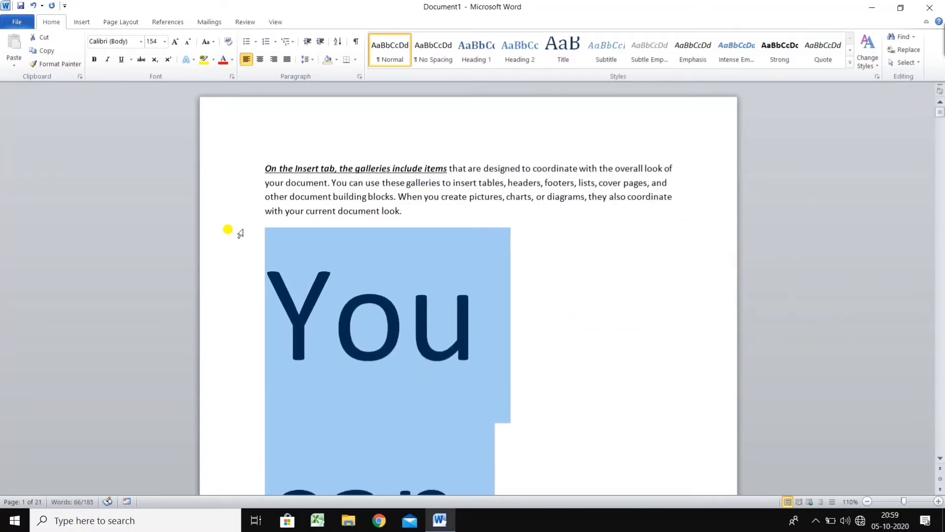
Decrease the second paragraph's font size one point at a time to 53
key(ctrl+bracketleft)
key(ctrl+bracketleft)
key(ctrl+bracketleft)
key(ctrl+bracketleft)
key(ctrl+bracketleft)
key(ctrl+bracketleft)
key(ctrl+bracketleft)
key(ctrl+bracketleft)
key(ctrl+bracketleft)
key(ctrl+bracketleft)
key(ctrl+bracketleft)
key(ctrl+bracketleft)
key(ctrl+bracketleft)
key(ctrl+bracketleft)
key(ctrl+bracketleft)
key(ctrl+bracketleft)
key(ctrl+bracketleft)
key(ctrl+bracketleft)
key(ctrl+bracketleft)
key(ctrl+bracketleft)
key(ctrl+bracketleft)
key(ctrl+bracketleft)
key(ctrl+bracketleft)
key(ctrl+bracketleft)
key(ctrl+bracketleft)
key(ctrl+bracketleft)
key(ctrl+bracketleft)
key(ctrl+bracketleft)
key(ctrl+bracketleft)
key(ctrl+bracketleft)
key(ctrl+bracketleft)
key(ctrl+bracketleft)
key(ctrl+bracketleft)
key(ctrl+bracketleft)
key(ctrl+bracketleft)
key(ctrl+bracketleft)
key(ctrl+bracketleft)
key(ctrl+bracketleft)
key(ctrl+bracketleft)
key(ctrl+bracketleft)
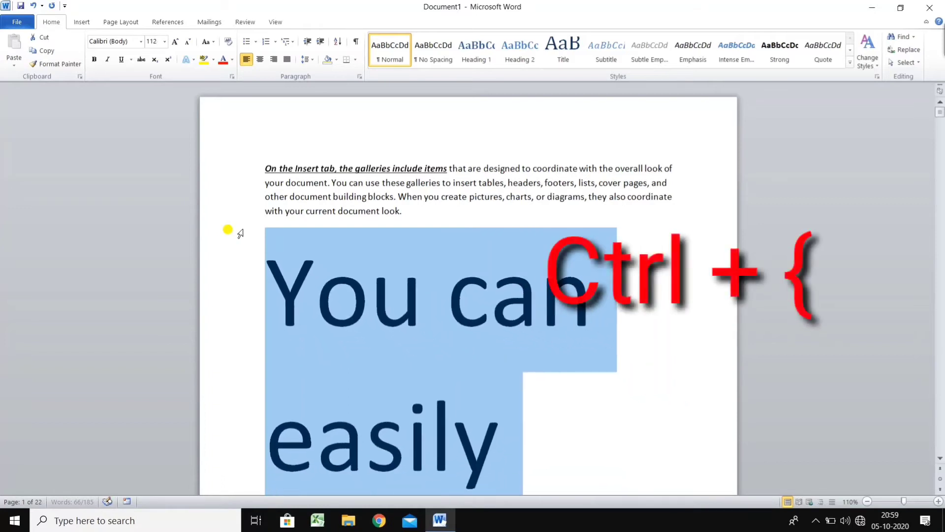
key(ctrl+bracketleft)
key(ctrl+bracketleft)
key(ctrl+bracketleft)
key(ctrl+bracketleft)
key(ctrl+bracketleft)
key(ctrl+bracketleft)
key(ctrl+bracketleft)
key(ctrl+bracketleft)
key(ctrl+bracketleft)
key(ctrl+bracketleft)
key(ctrl+bracketleft)
key(ctrl+bracketleft)
key(ctrl+bracketleft)
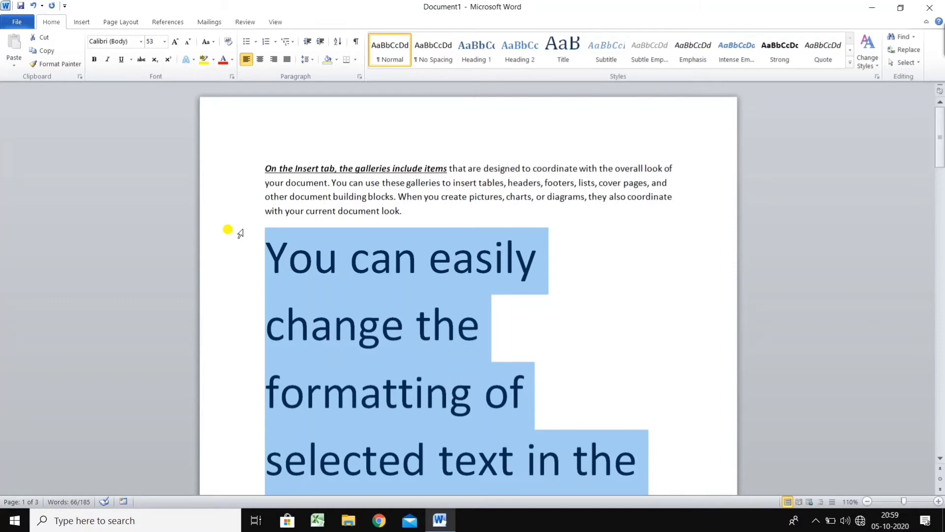
Increase the second paragraph's font size in one-point increments to 59
click(164, 42)
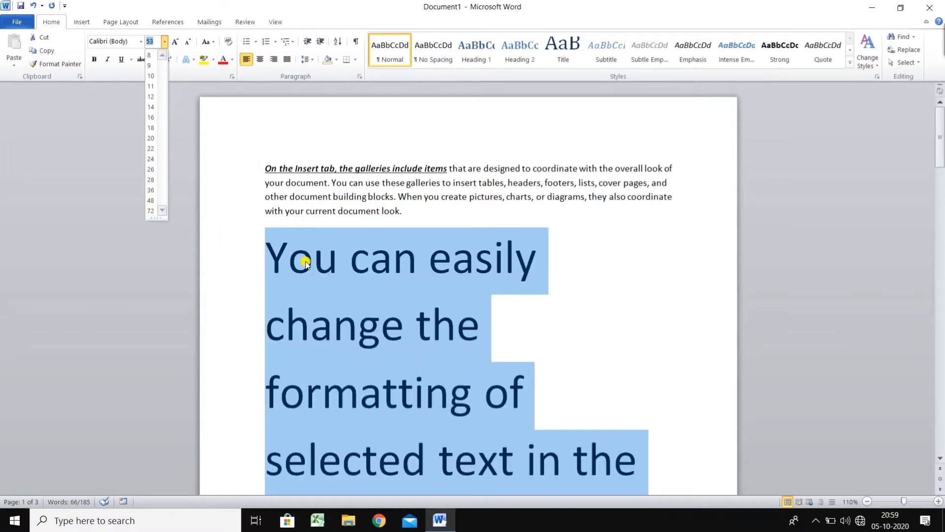
key(Escape)
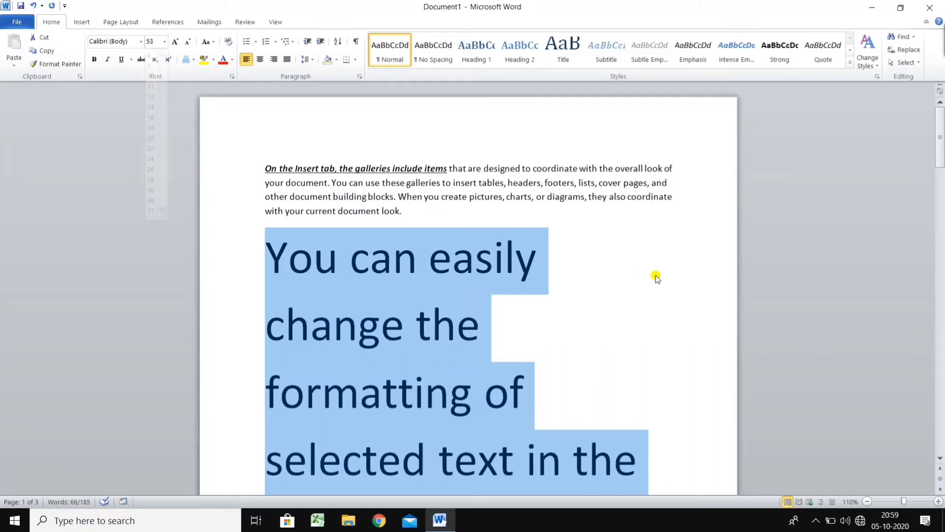
key(ctrl+bracketright)
key(ctrl+bracketright)
key(ctrl+bracketright)
key(ctrl+bracketright)
key(ctrl+bracketright)
key(ctrl+bracketright)
key(ctrl+bracketright)
key(ctrl+bracketright)
key(ctrl+bracketright)
key(ctrl+bracketright)
key(ctrl+bracketright)
key(ctrl+bracketright)
key(ctrl+bracketright)
key(ctrl+bracketright)
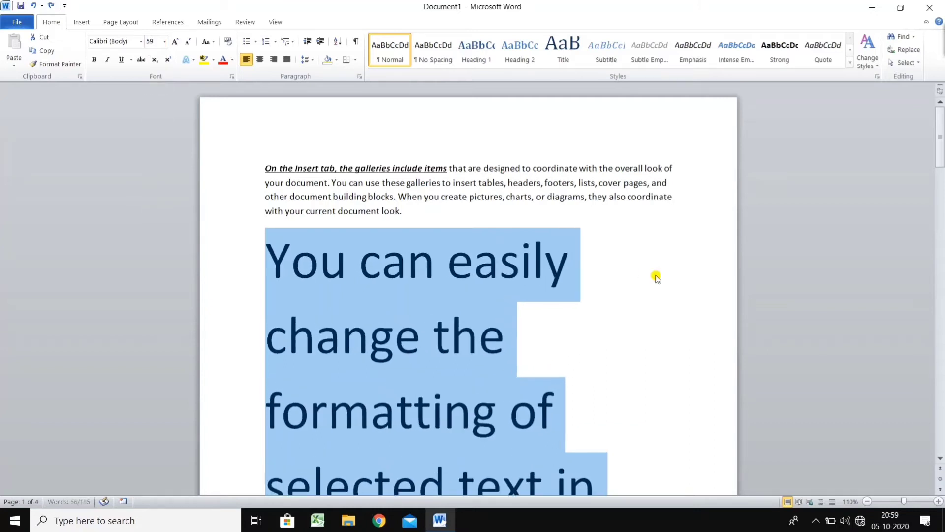
Continue increasing the selected second paragraph's font size one point at a time up to 154
key(ctrl+bracketright)
key(ctrl+bracketright)
key(ctrl+bracketright)
key(ctrl+bracketright)
key(ctrl+bracketright)
key(ctrl+bracketright)
key(ctrl+bracketright)
key(ctrl+bracketright)
key(ctrl+bracketright)
key(ctrl+bracketright)
key(ctrl+bracketright)
key(ctrl+bracketright)
key(ctrl+bracketright)
key(ctrl+bracketright)
key(ctrl+bracketright)
key(ctrl+bracketright)
key(ctrl+bracketright)
key(ctrl+bracketright)
key(ctrl+bracketright)
key(ctrl+bracketright)
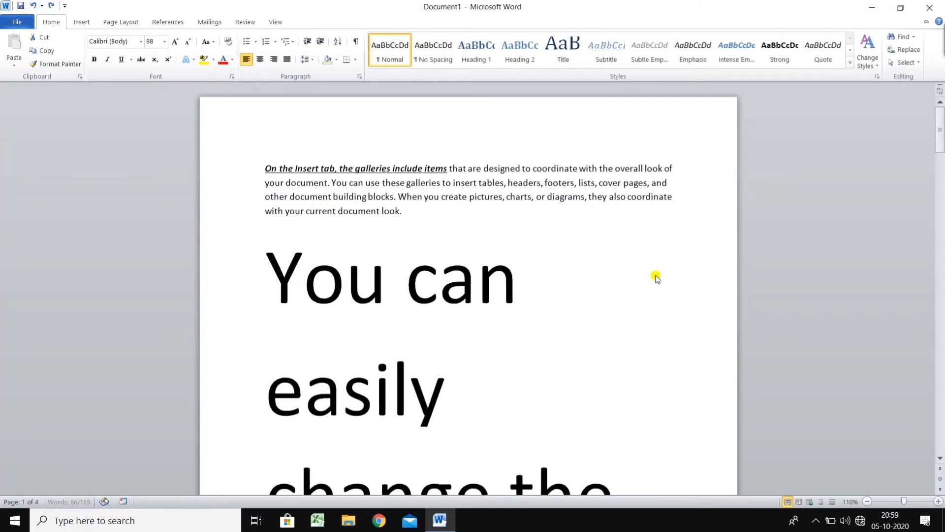
key(ctrl+bracketright)
key(ctrl+bracketright)
key(ctrl+bracketright)
key(ctrl+bracketright)
key(ctrl+bracketright)
key(ctrl+bracketright)
key(ctrl+bracketright)
key(ctrl+bracketright)
key(ctrl+bracketright)
key(ctrl+bracketright)
key(ctrl+bracketright)
key(ctrl+bracketright)
key(ctrl+bracketright)
key(ctrl+bracketright)
key(ctrl+bracketright)
key(ctrl+bracketright)
key(ctrl+bracketright)
key(ctrl+bracketright)
key(ctrl+bracketright)
key(ctrl+bracketright)
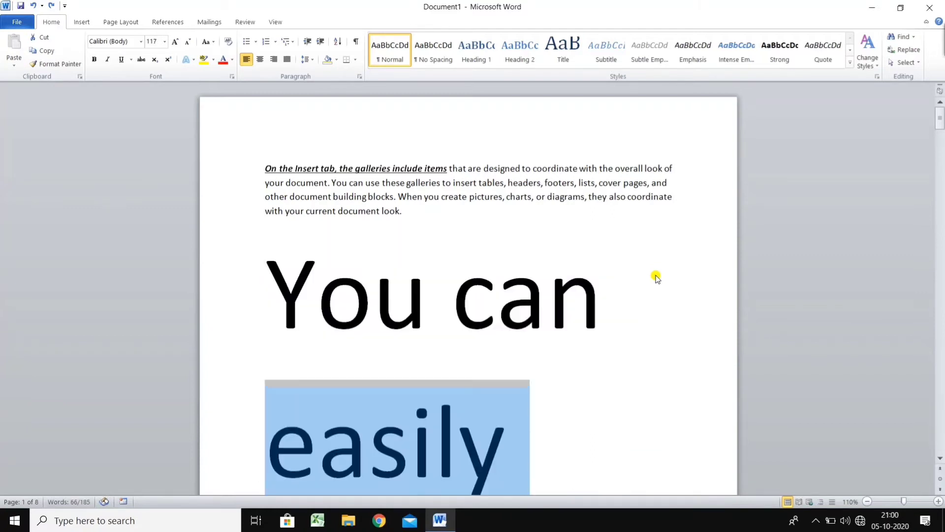
key(ctrl+bracketright)
key(ctrl+bracketright)
key(ctrl+bracketright)
key(ctrl+bracketright)
key(ctrl+bracketright)
key(ctrl+bracketright)
key(ctrl+bracketright)
key(ctrl+bracketright)
key(ctrl+bracketright)
key(ctrl+bracketright)
key(ctrl+bracketright)
key(ctrl+bracketright)
key(ctrl+bracketright)
key(ctrl+bracketright)
key(ctrl+bracketright)
key(ctrl+bracketright)
key(ctrl+bracketright)
key(ctrl+bracketright)
key(ctrl+bracketright)
key(ctrl+bracketright)
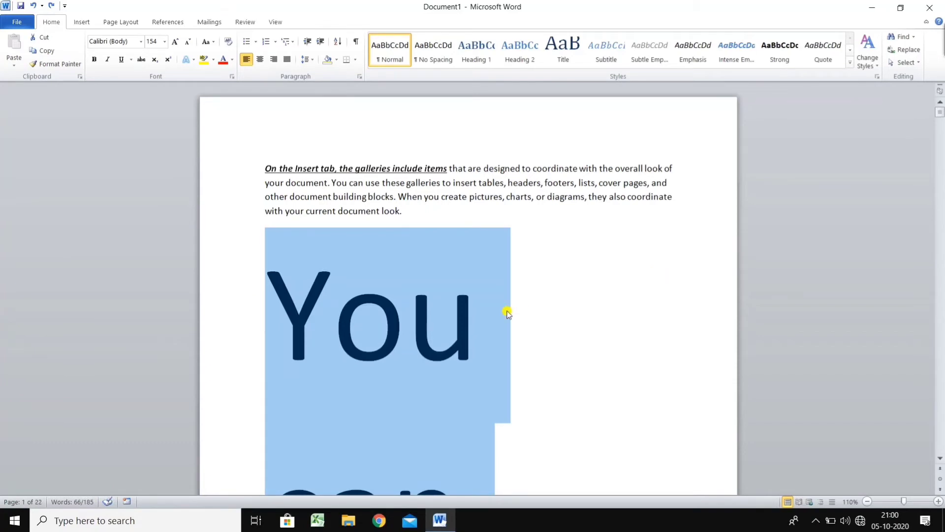
Set the second paragraph's font size to the preset value 12
click(163, 42)
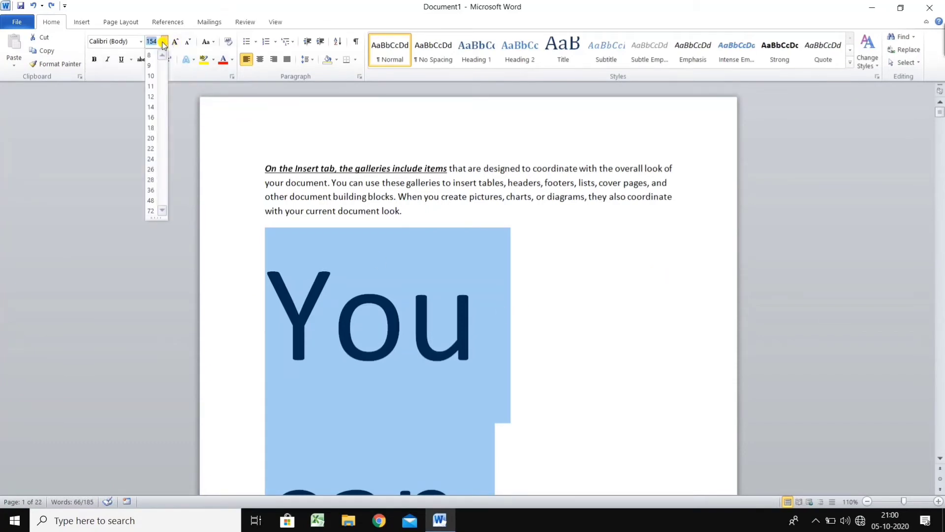
click(152, 96)
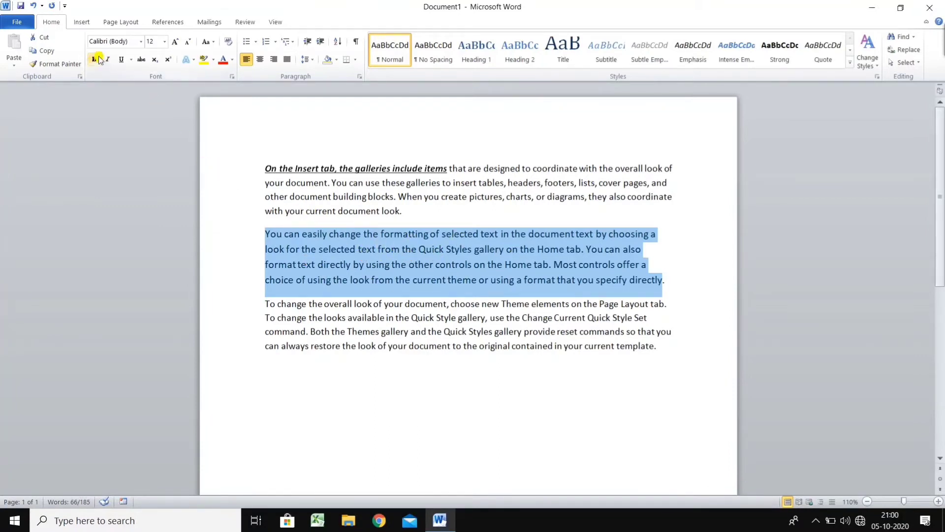
Browse the available fonts and examine their live previews on the second paragraph without applying any of them
click(141, 43)
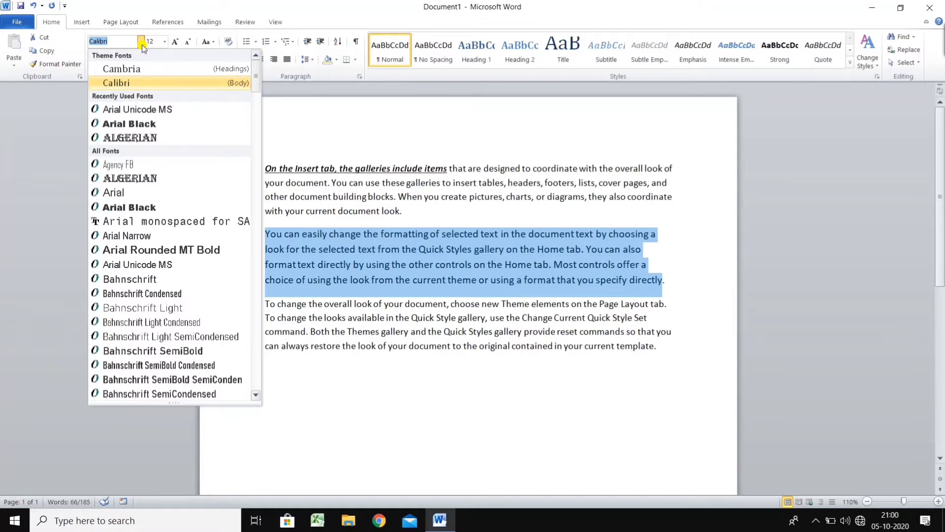
scroll(254, 84, down, 1)
click(256, 170)
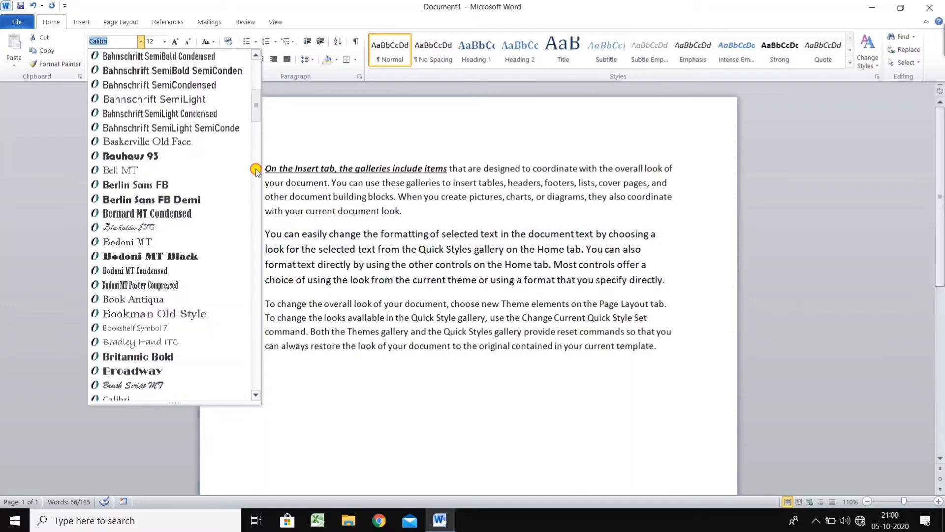
scroll(256, 170, up, 8)
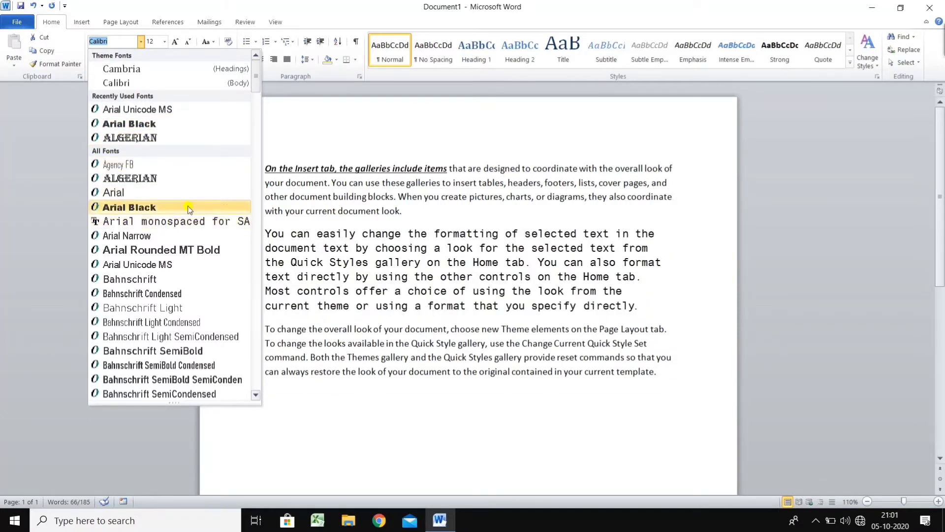
drag(256, 79, 258, 181)
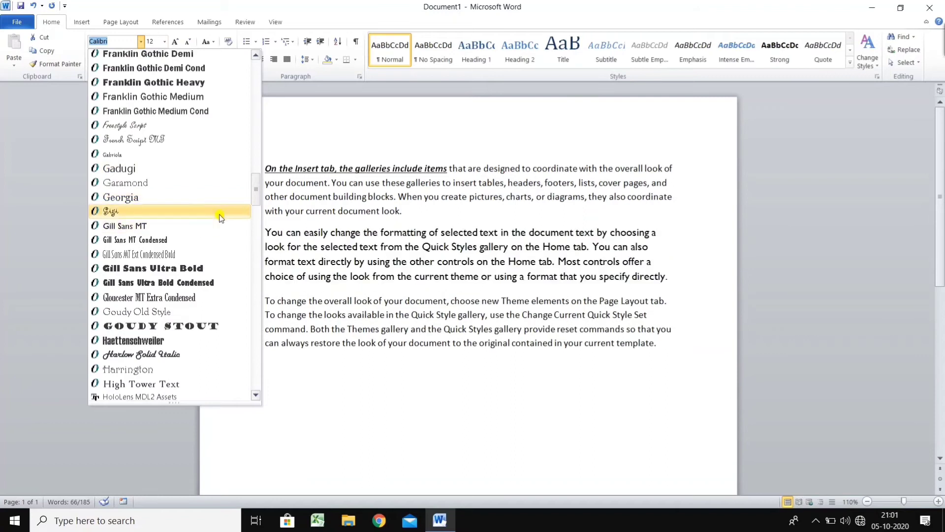
scroll(254, 199, up, 1)
drag(255, 191, 256, 67)
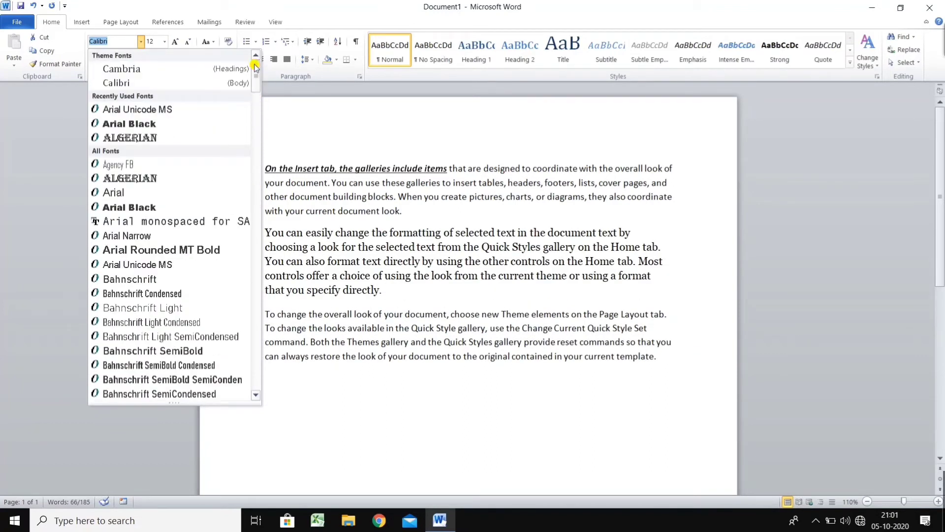
key(Escape)
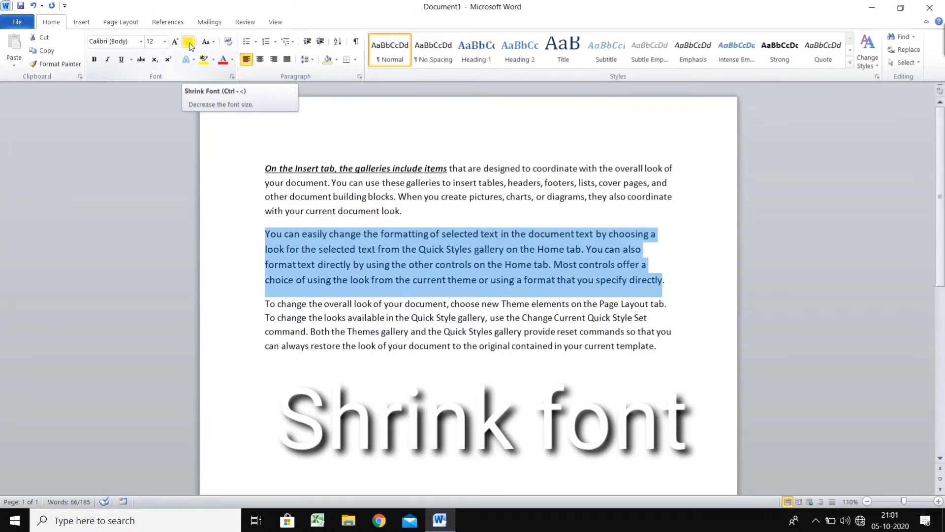
Shrink the second paragraph's text through the smaller font sizes down to 6 with Shrink Font
click(188, 42)
click(188, 42)
click(189, 43)
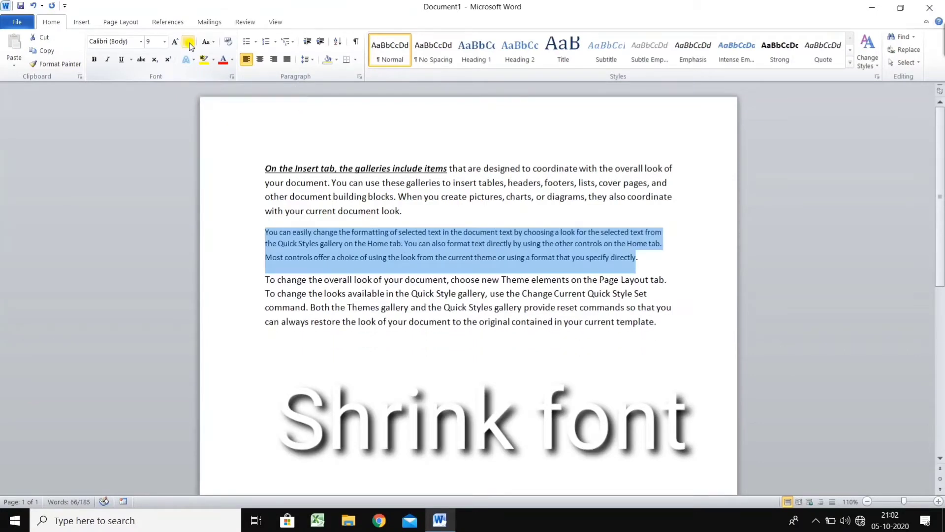
click(188, 43)
click(189, 43)
click(189, 43)
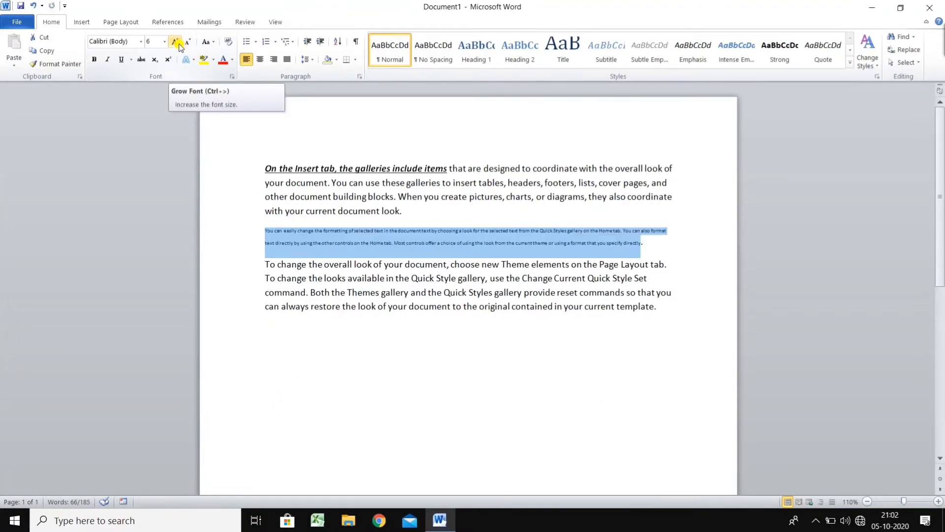
Enlarge the second paragraph's text with Grow Font past size 12
click(175, 42)
click(176, 43)
click(176, 42)
click(176, 43)
click(176, 43)
click(176, 42)
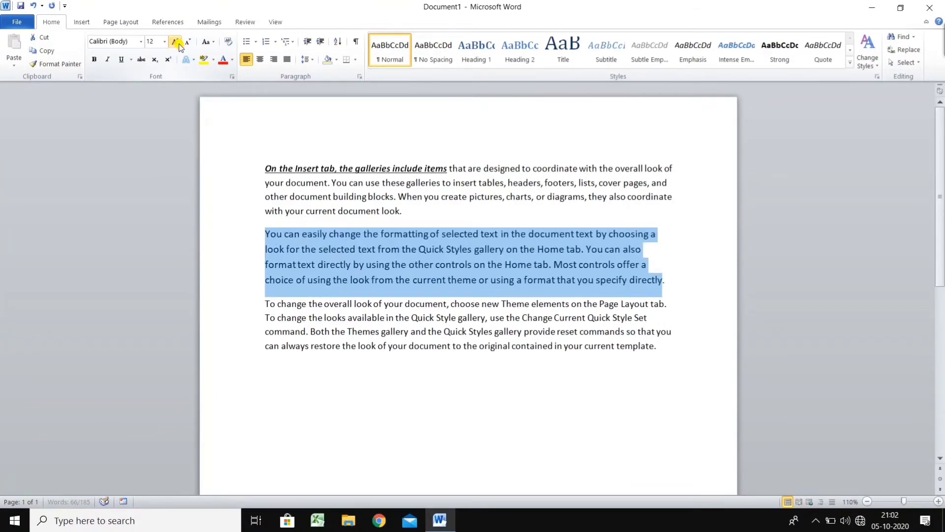
click(176, 42)
click(176, 42)
Reduce the second paragraph's text to below size 12 with Shrink Font
click(188, 43)
click(188, 42)
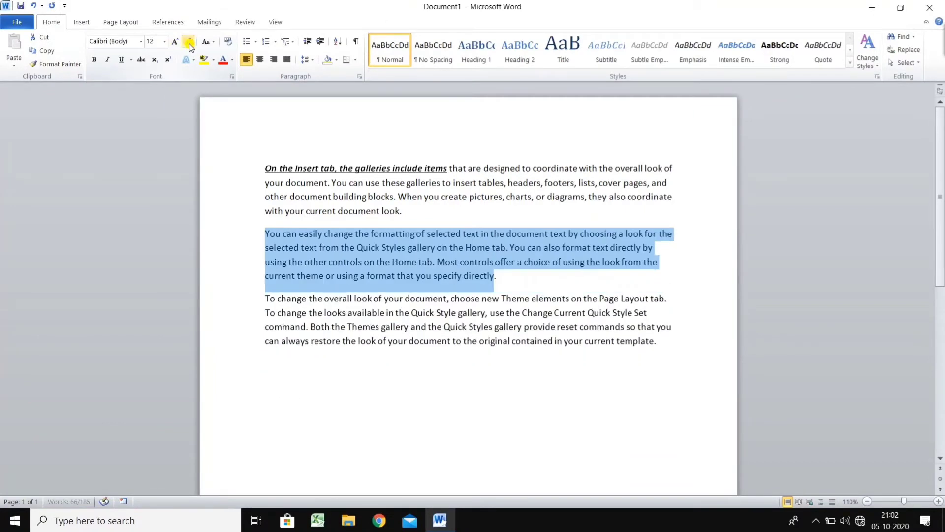
click(188, 43)
click(189, 43)
click(188, 43)
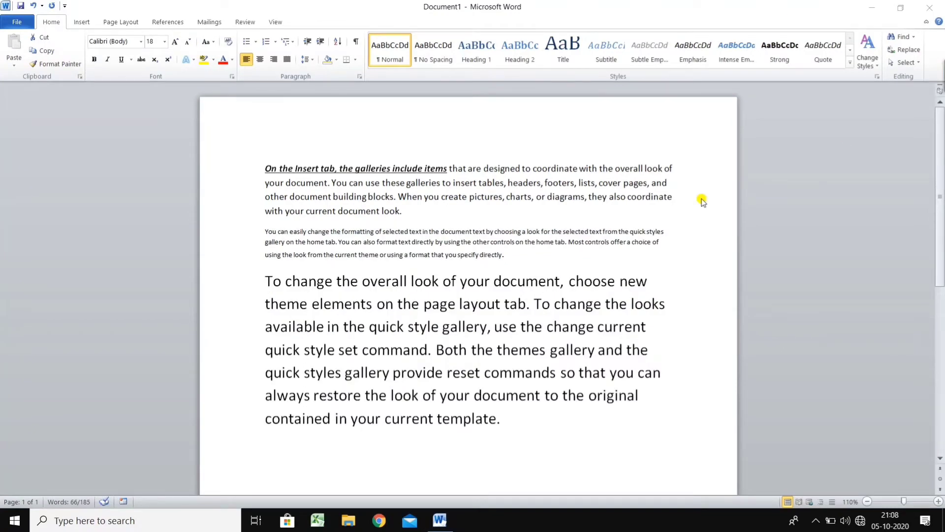
Apply the Sentence case option of Change Case to the third paragraph's text
click(213, 45)
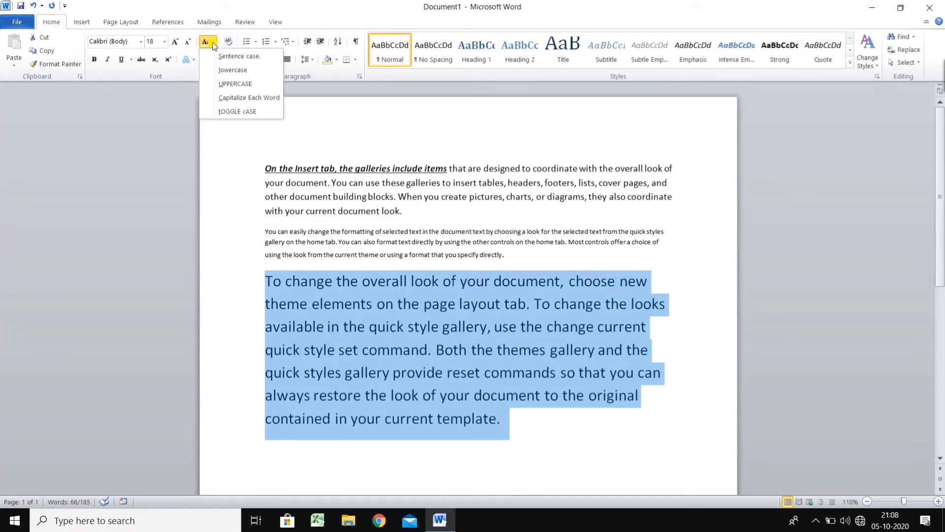
click(284, 102)
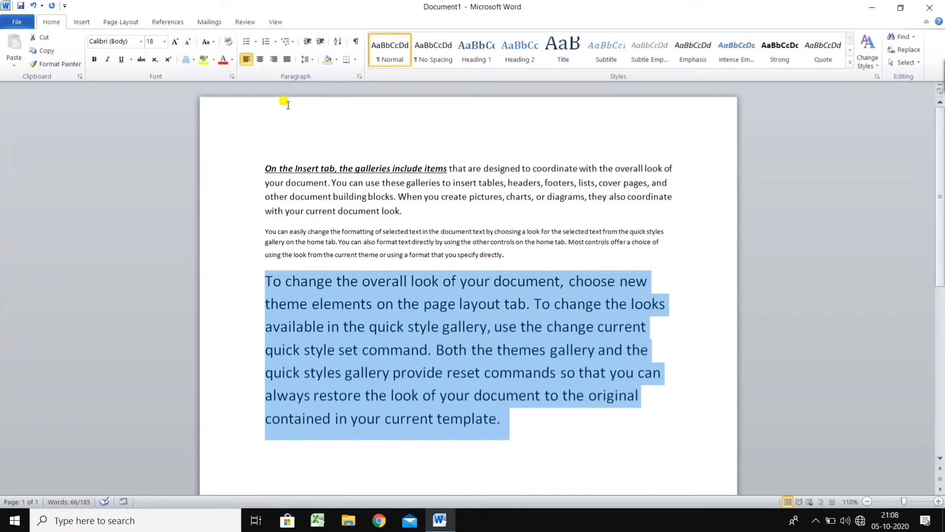
click(215, 46)
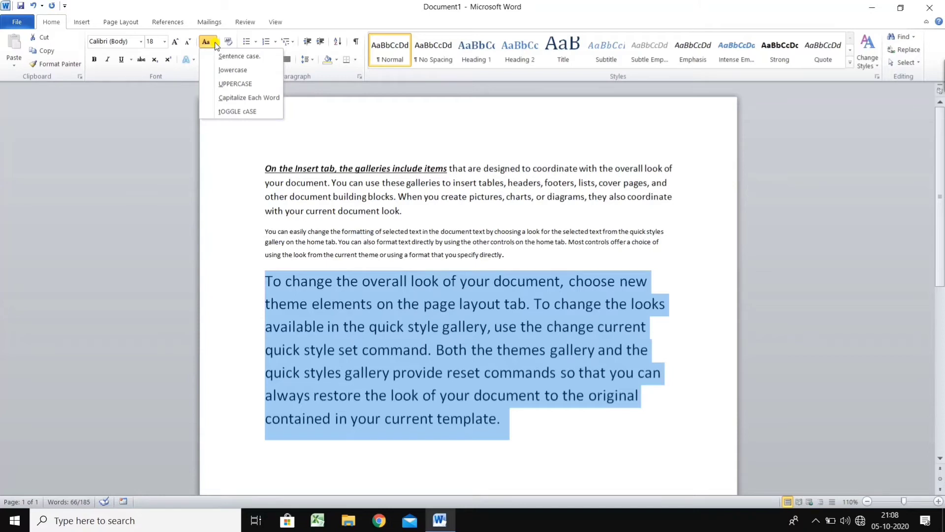
click(392, 148)
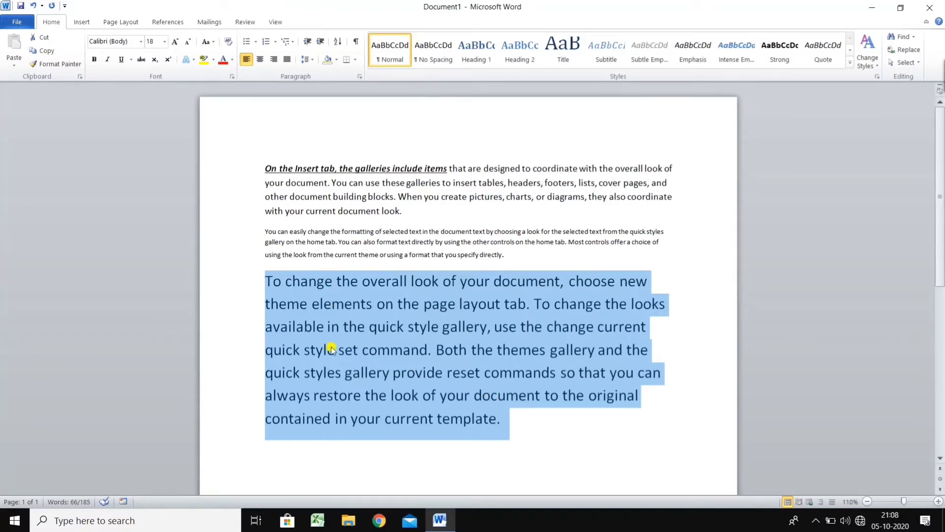
click(216, 42)
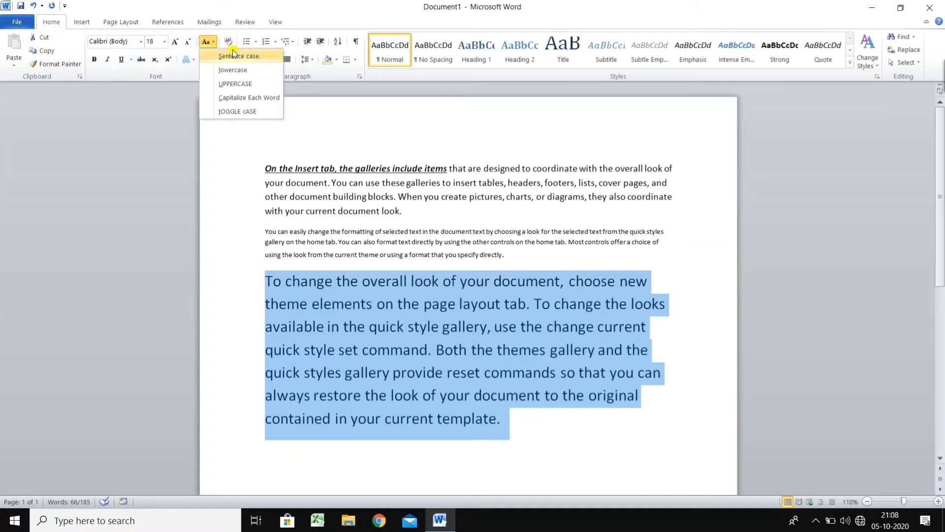
click(234, 53)
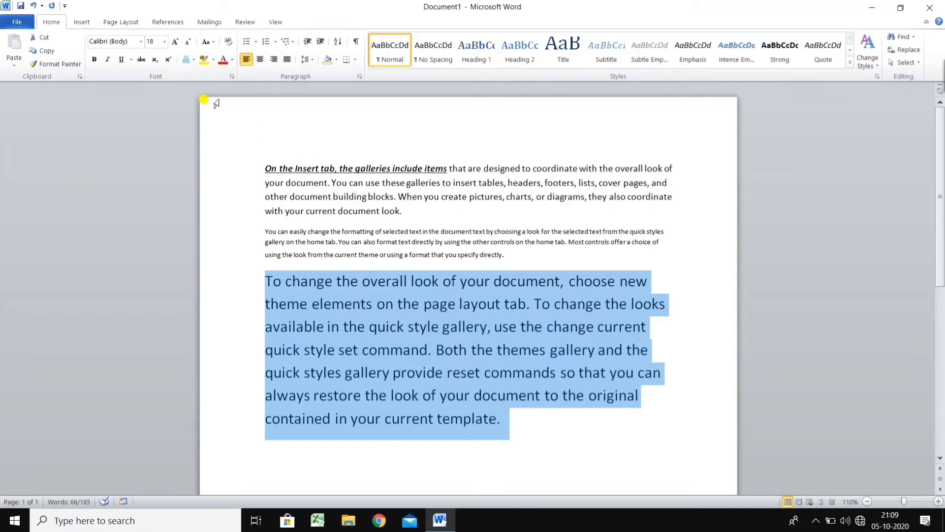
Apply the lowercase and UPPERCASE options of Change Case in turn to the third paragraph's text
click(207, 42)
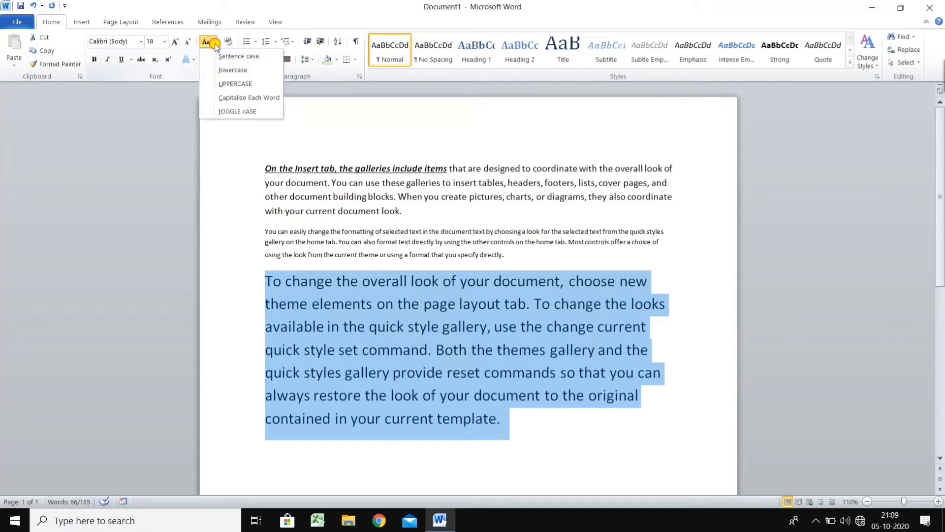
click(247, 74)
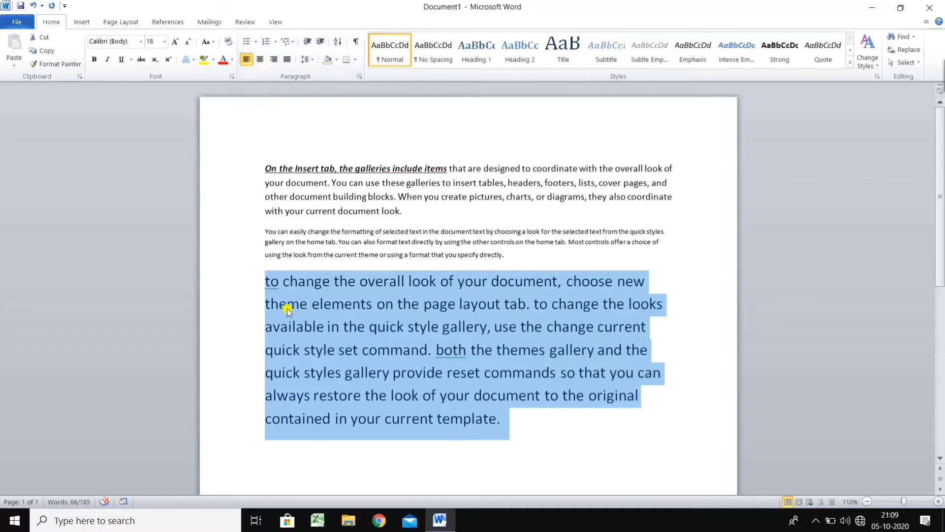
click(212, 43)
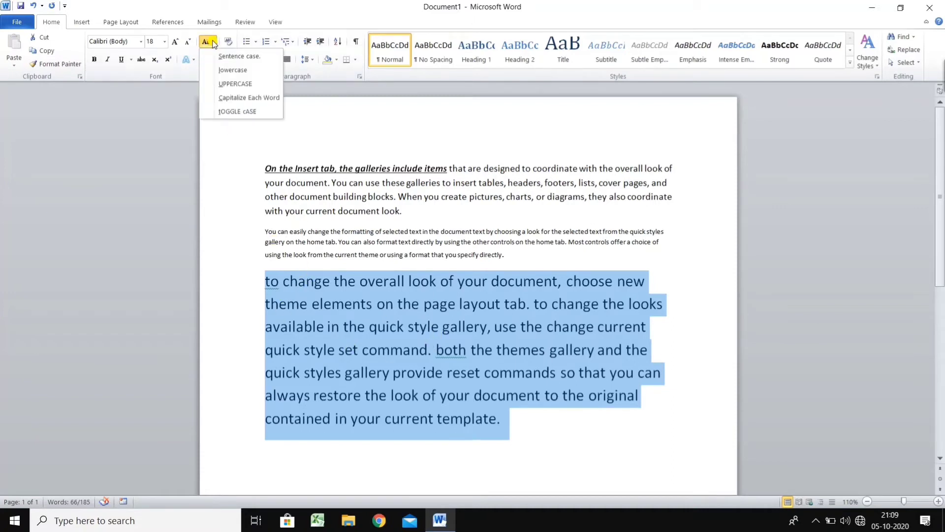
click(234, 83)
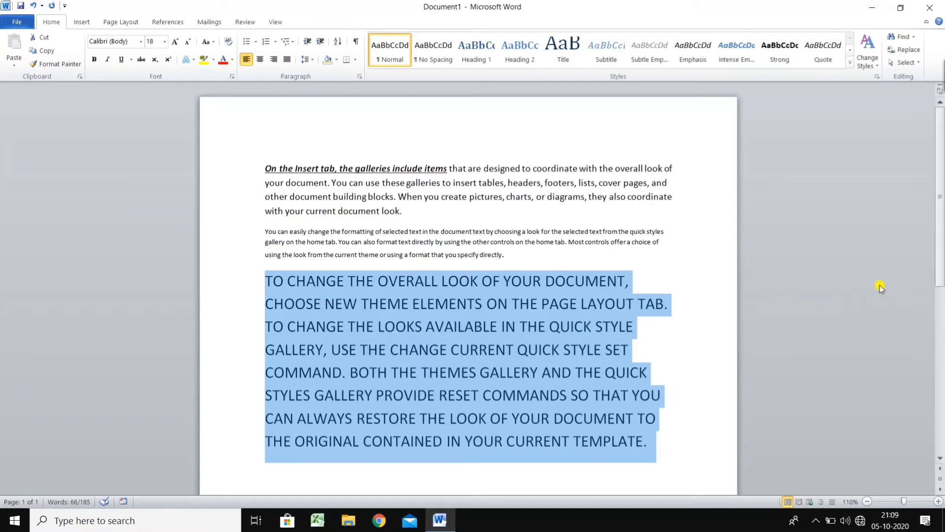
Change the third paragraph's text to Capitalize Each Word and deselect it
drag(942, 227, 942, 249)
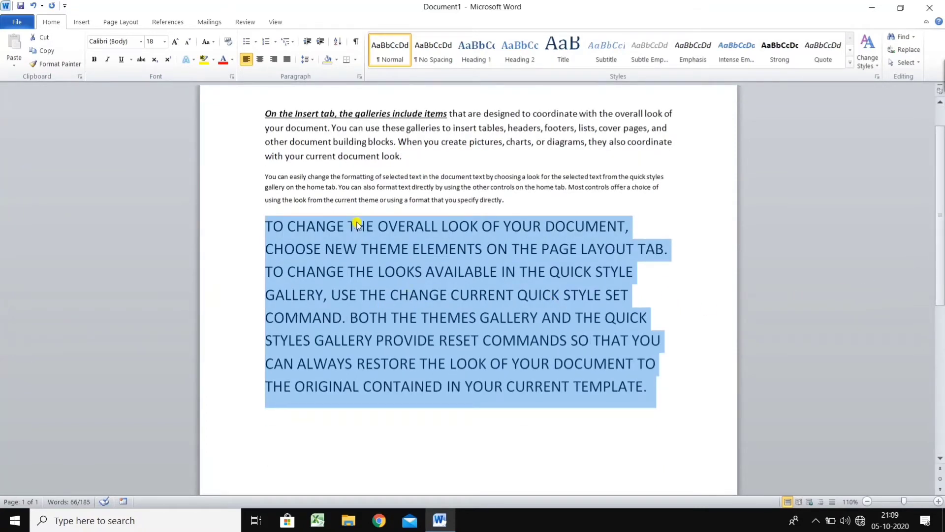
click(214, 43)
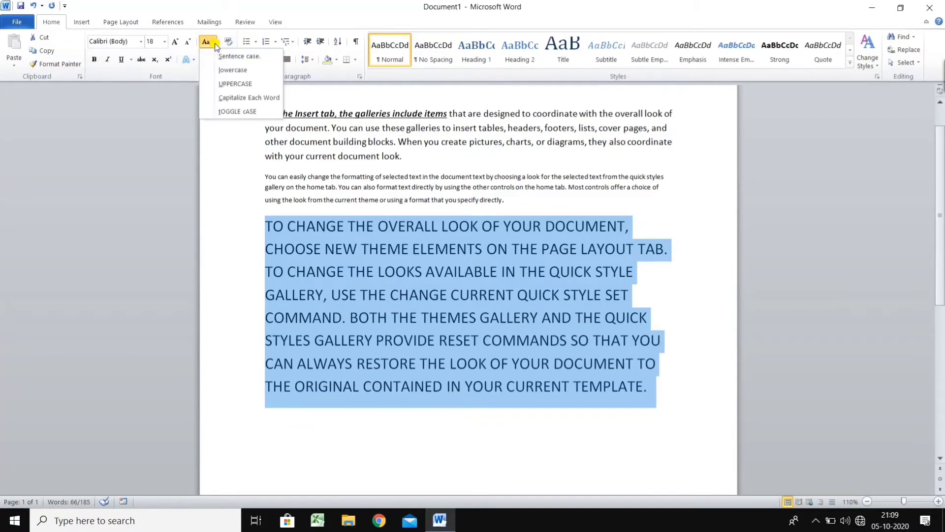
click(246, 99)
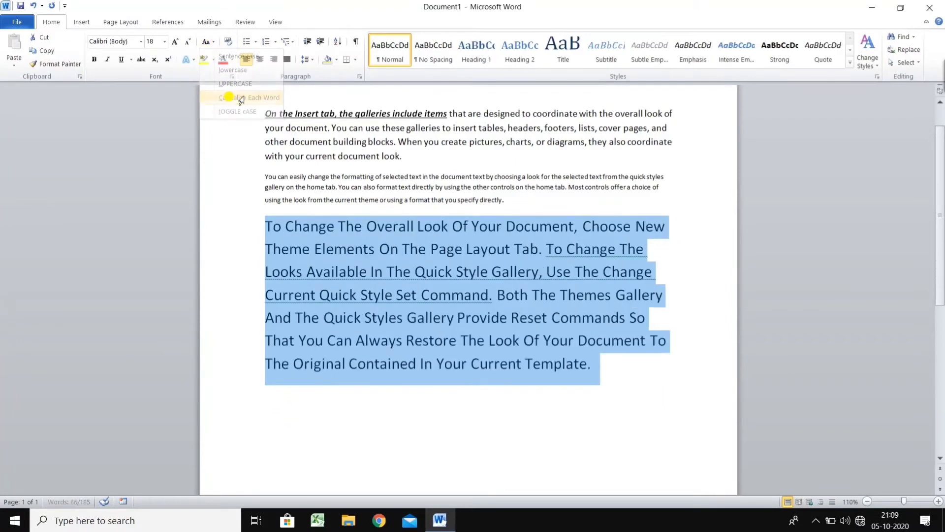
click(302, 247)
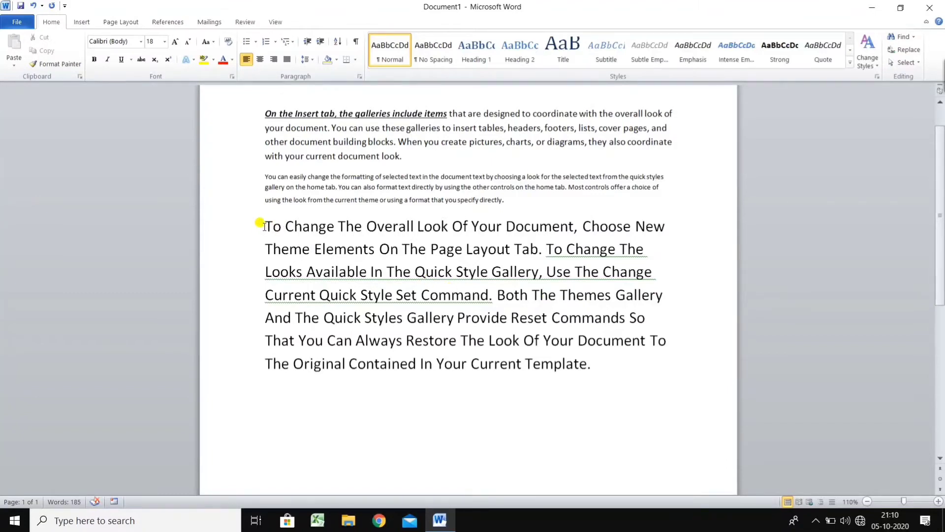
Select the whole third paragraph and apply the tOGGLE cASE option of Change Case to it
drag(265, 226, 626, 362)
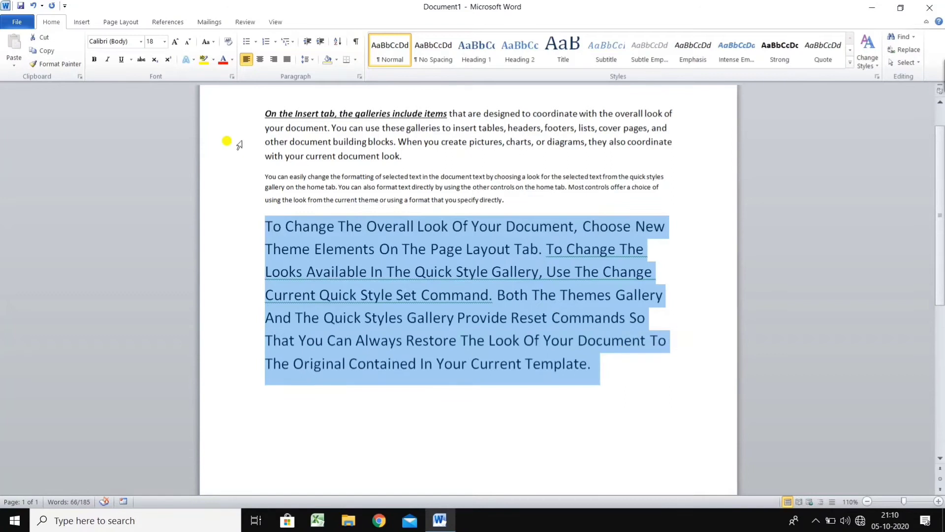
click(215, 43)
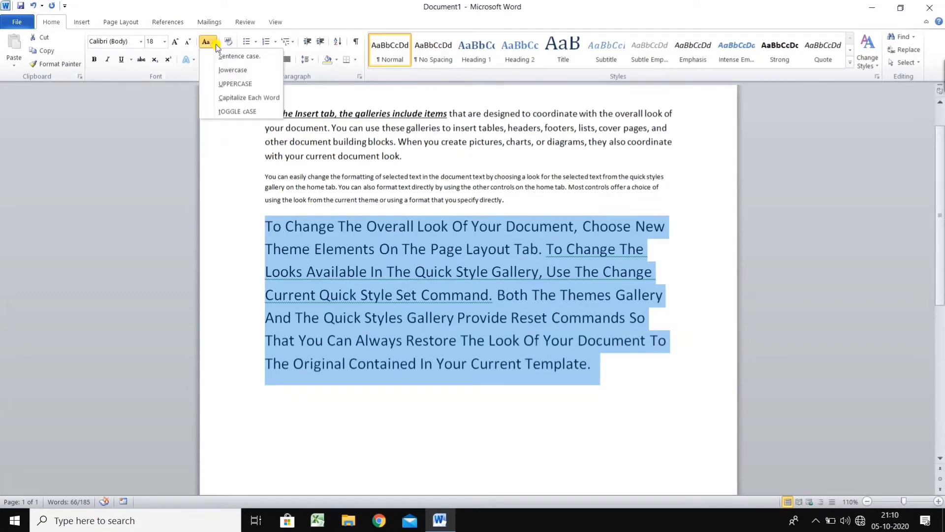
click(227, 111)
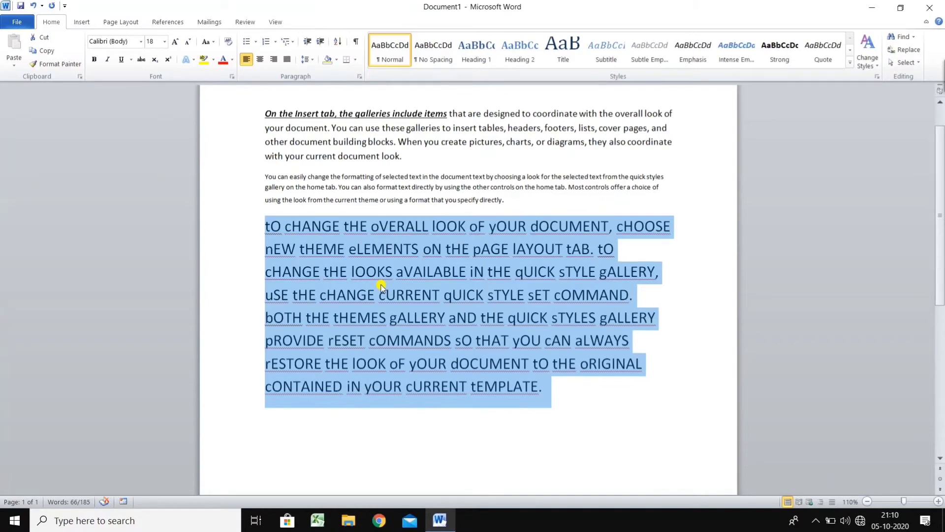
Select the whole third paragraph, make it bold and change its font to Arial monospaced
click(276, 236)
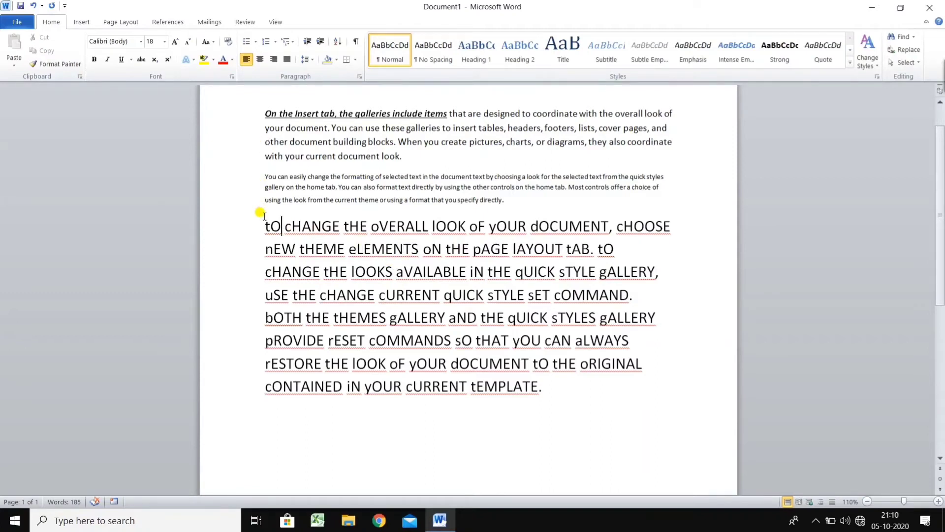
drag(265, 217, 560, 384)
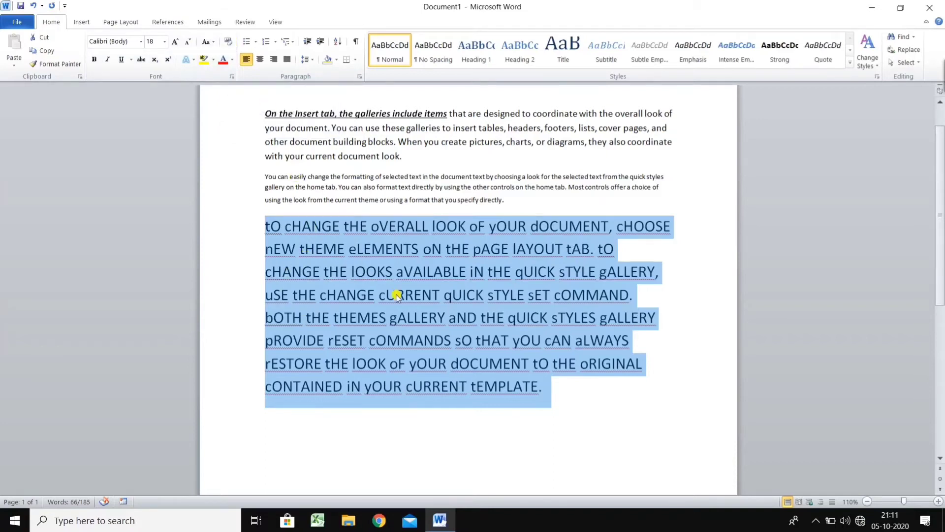
click(95, 60)
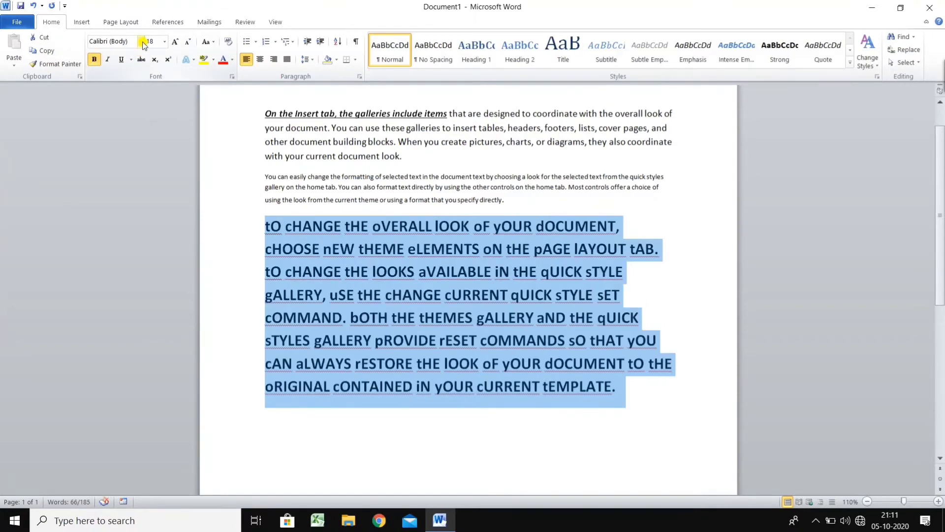
click(142, 42)
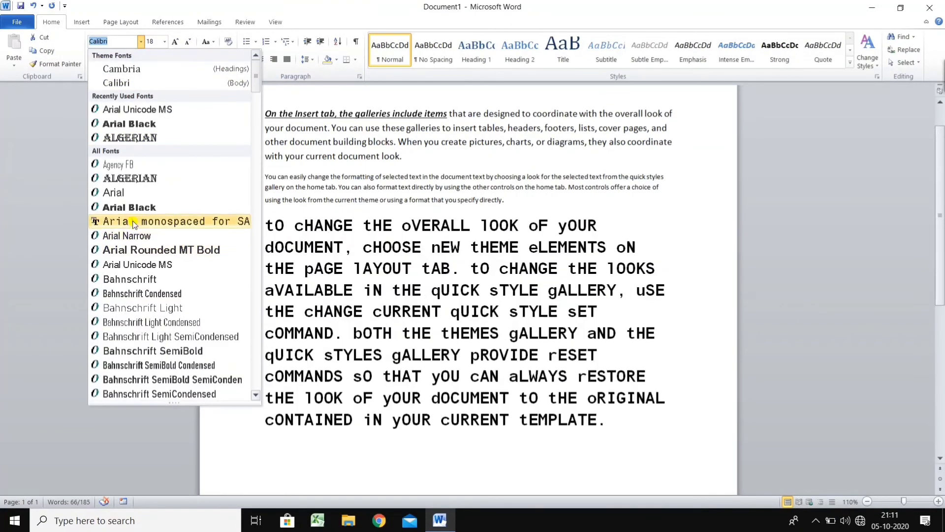
click(132, 221)
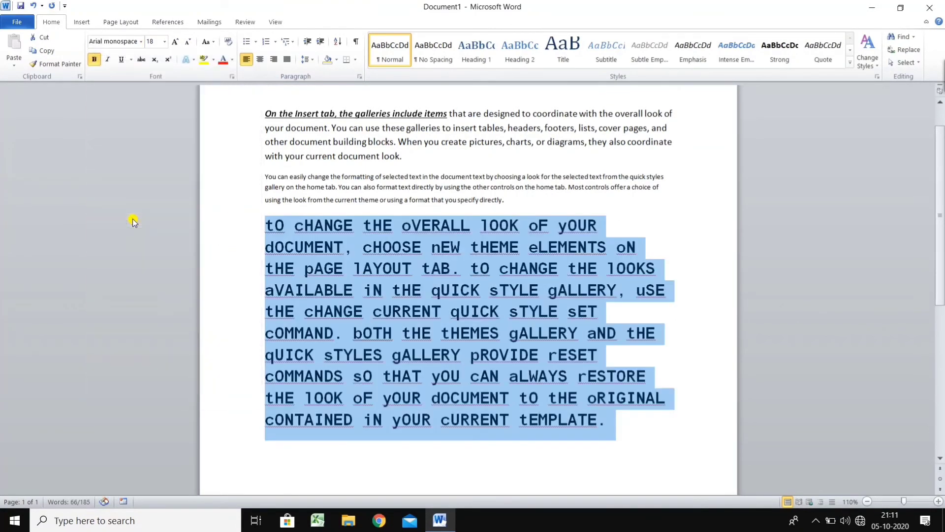
Set the third paragraph's font size to 22 and make its text italic and underlined
click(164, 42)
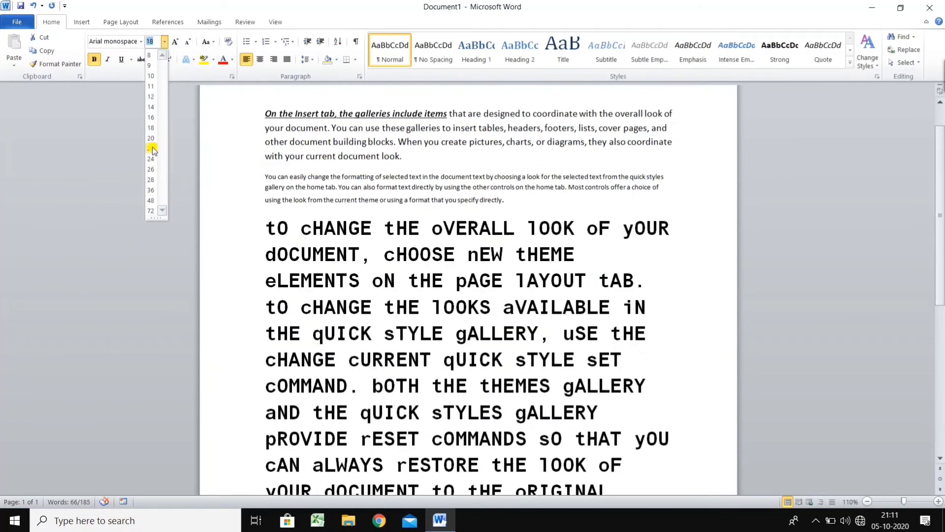
click(152, 149)
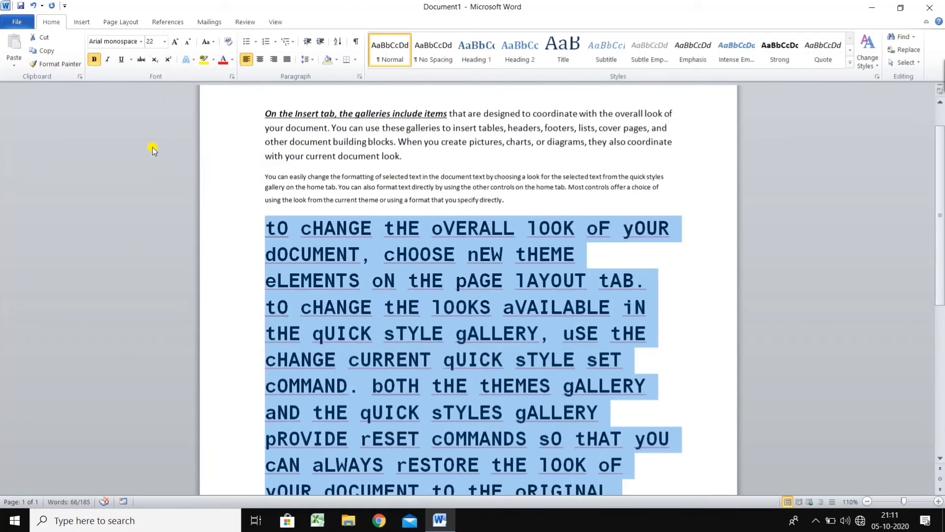
click(108, 60)
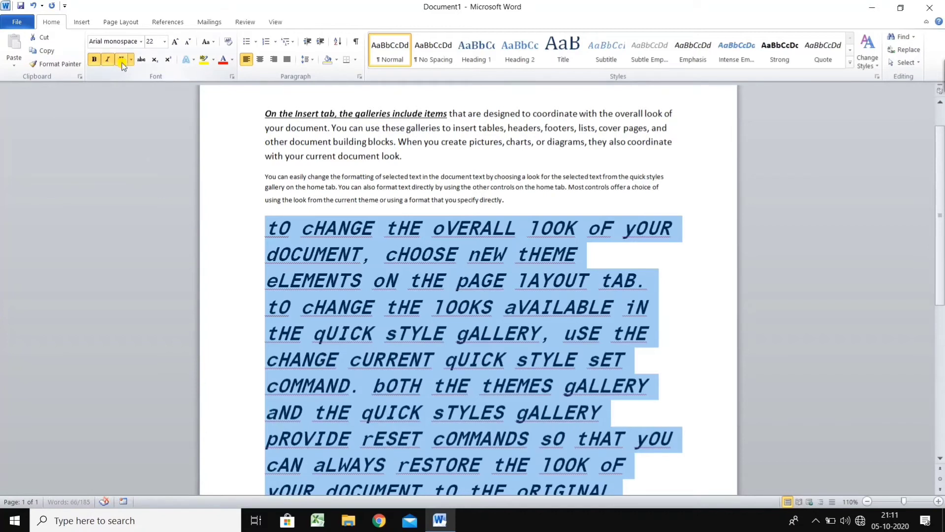
click(121, 61)
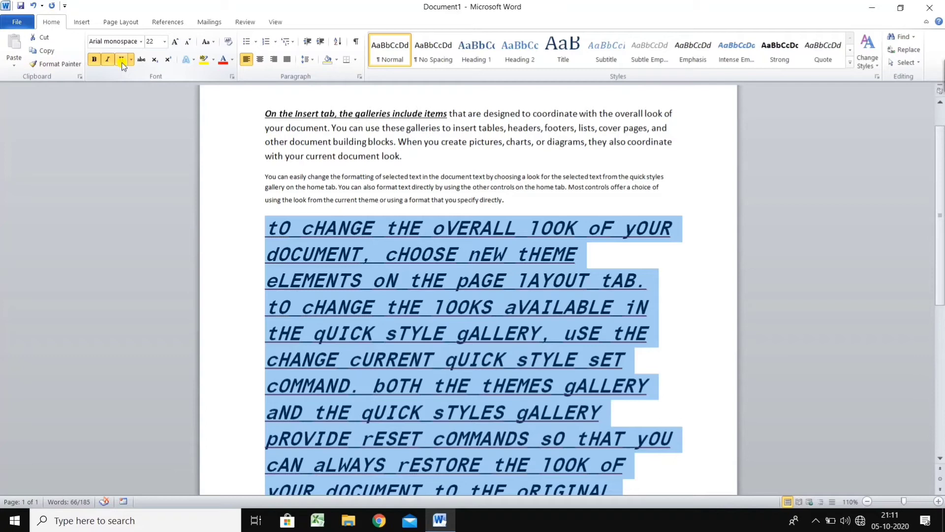
Clear all formatting from the third paragraph and change its letter case to Sentence case
click(228, 44)
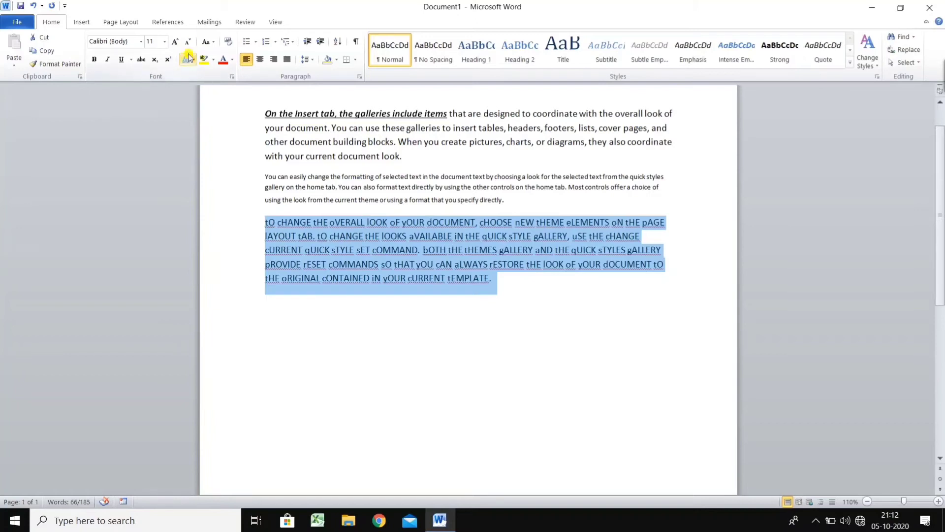
click(207, 42)
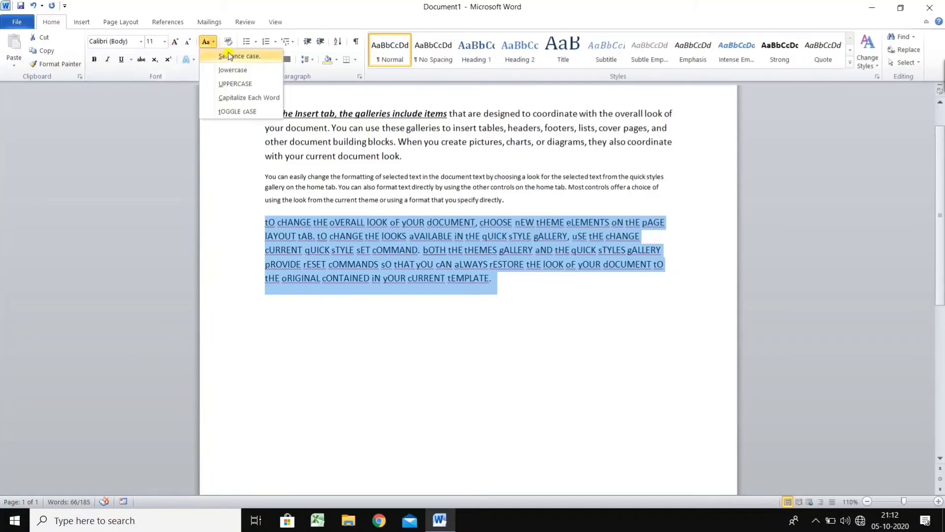
click(234, 57)
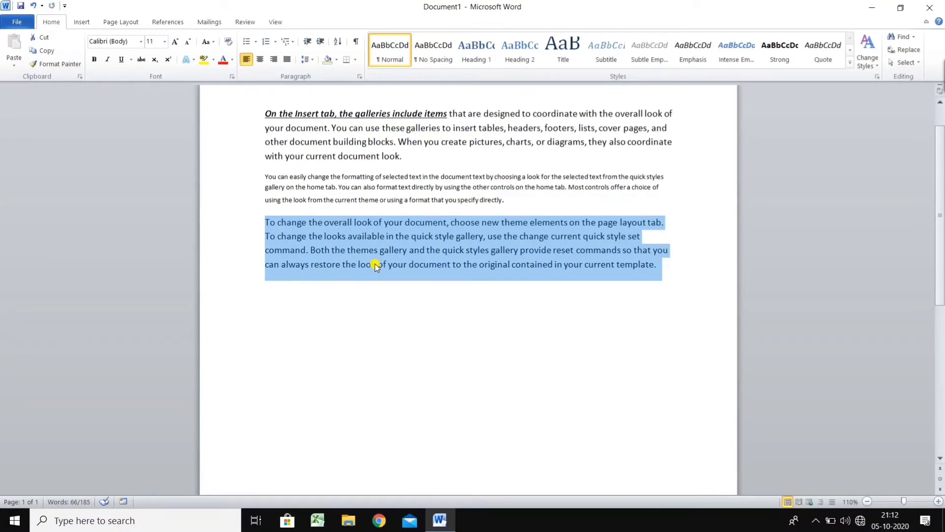
click(893, 131)
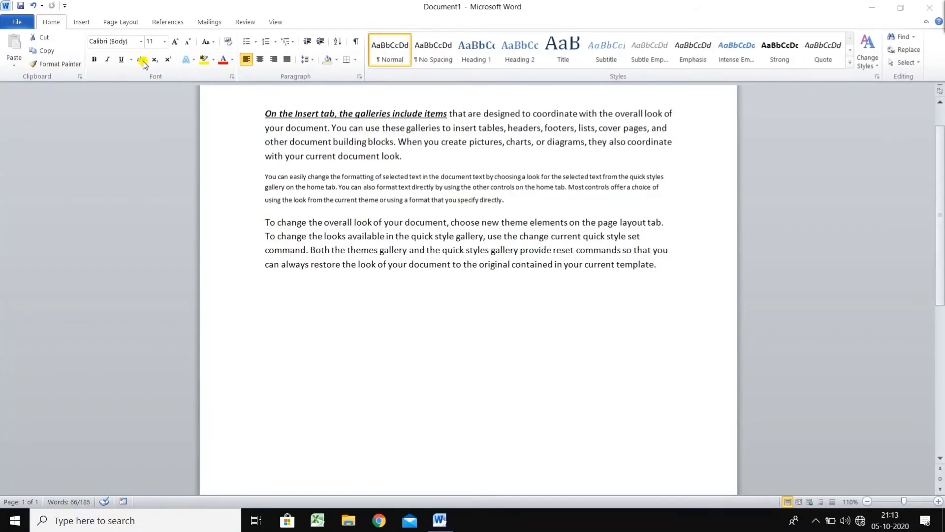
Apply strikethrough to the whole third paragraph and remove it again
key(ctrl+shift+Down)
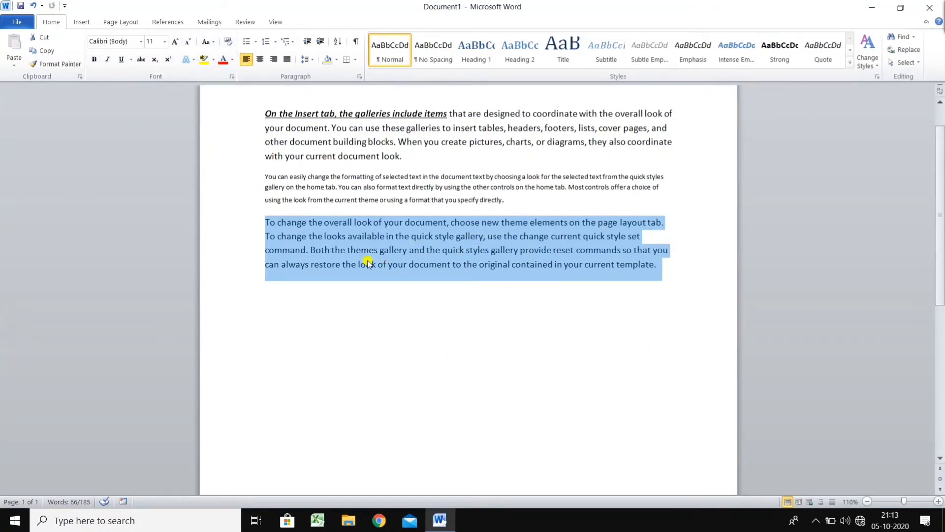
click(140, 62)
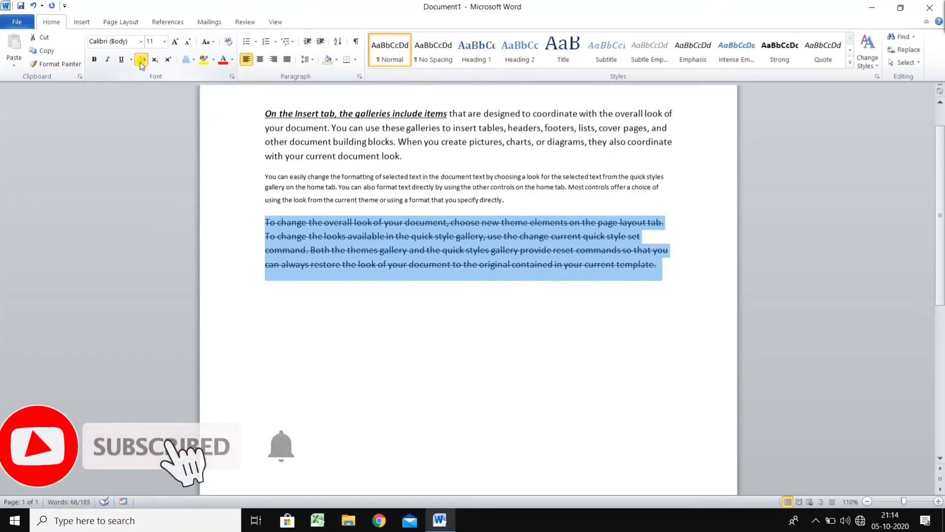
click(589, 319)
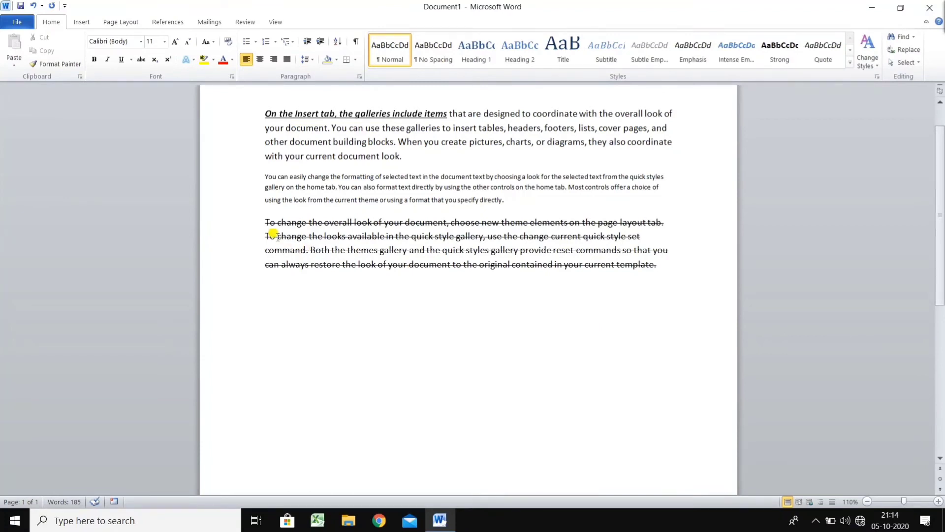
drag(263, 220, 660, 268)
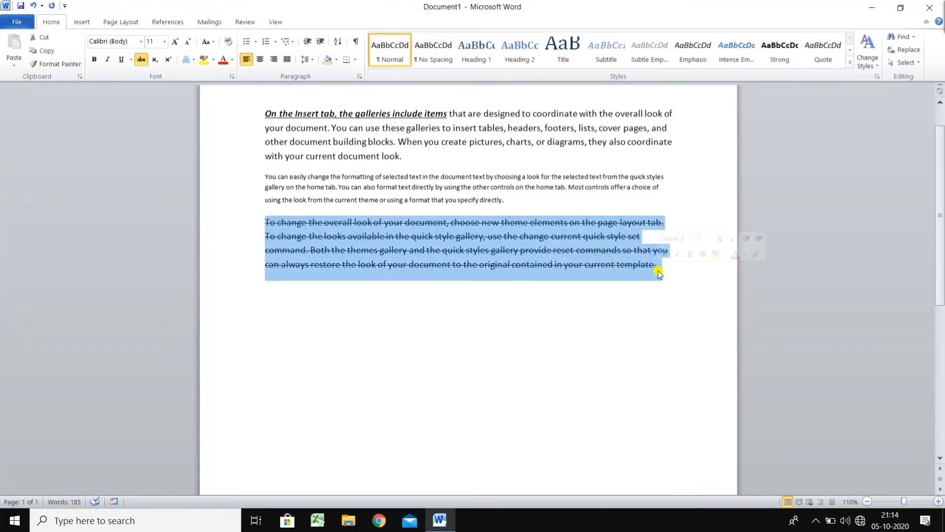
click(141, 60)
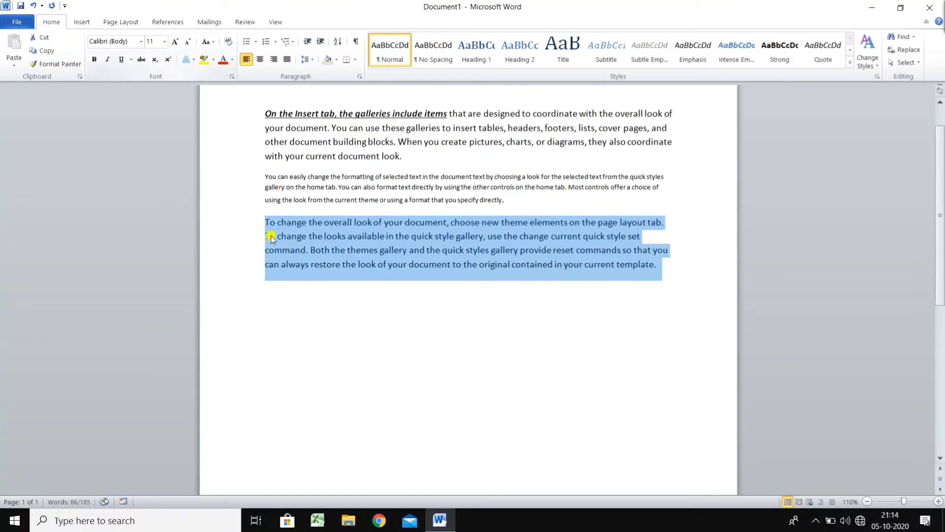
Set "To change the overall look of your document," in the third paragraph to font size 18 and strike it through
click(283, 266)
drag(263, 219, 449, 225)
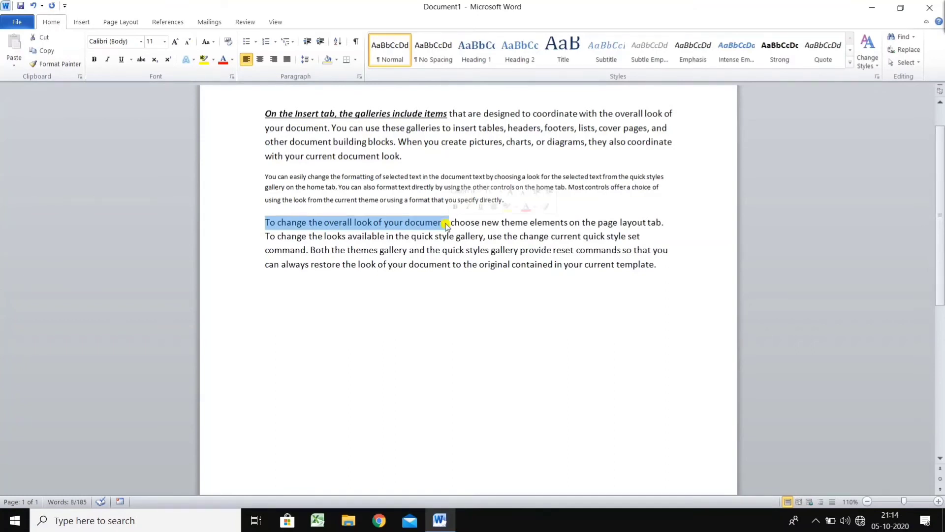
click(165, 42)
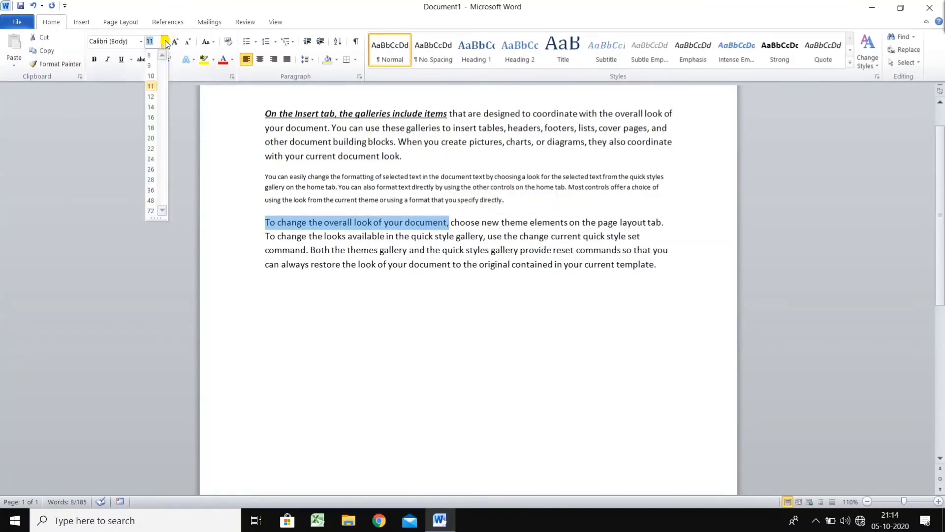
click(151, 127)
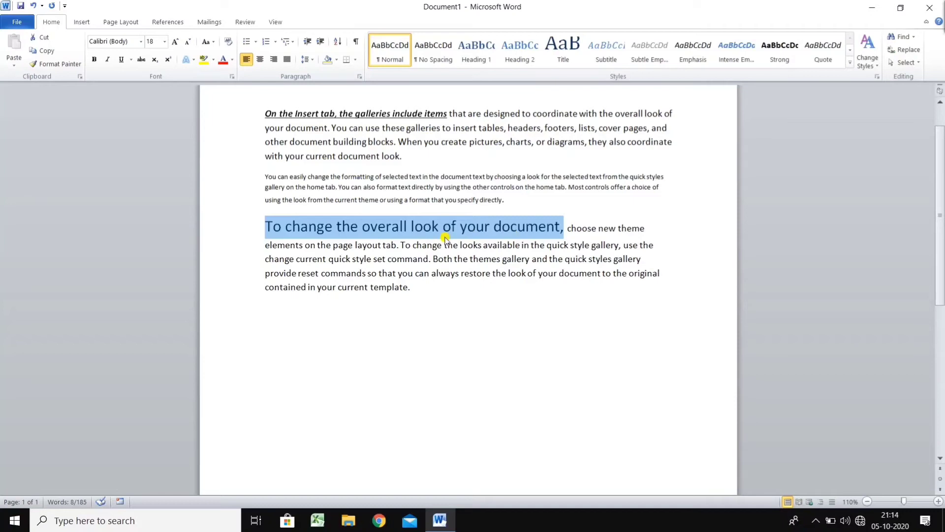
click(141, 61)
click(447, 320)
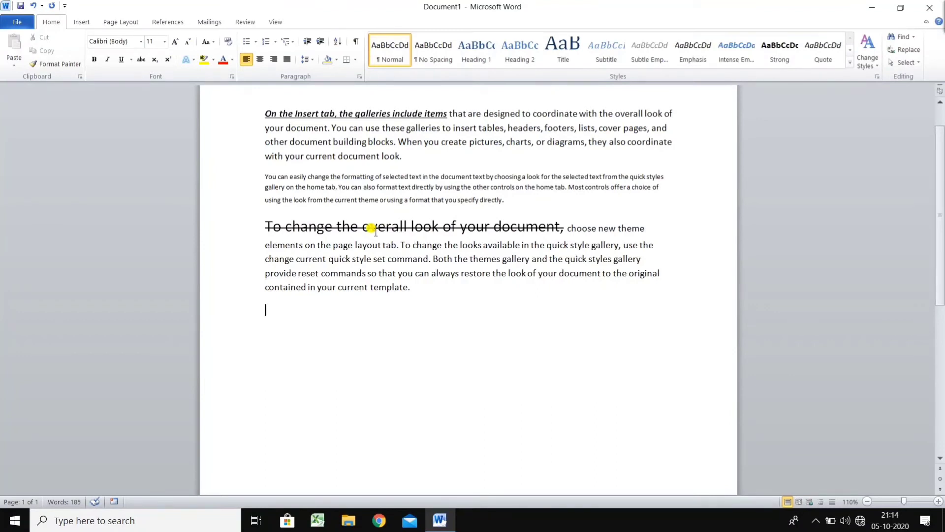
Enter X2 on a new line below the third paragraph and set its font size to 26
click(243, 244)
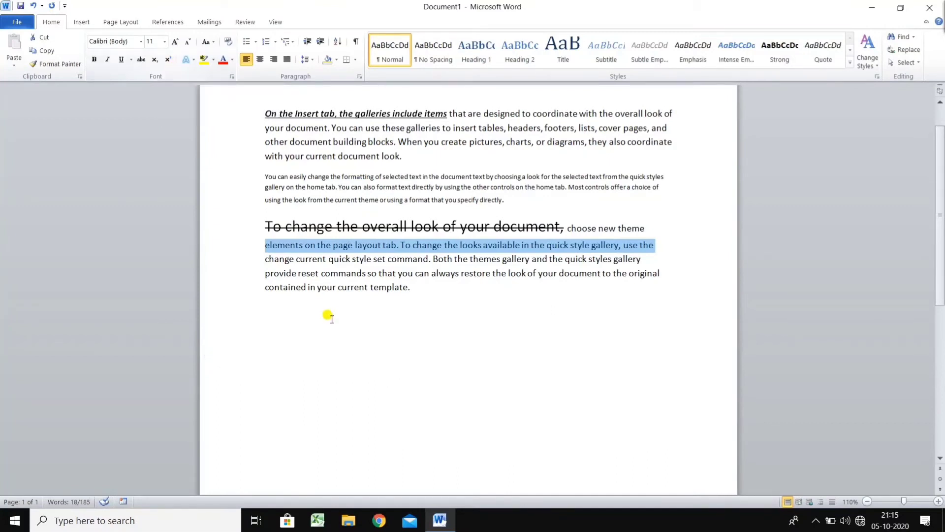
click(384, 344)
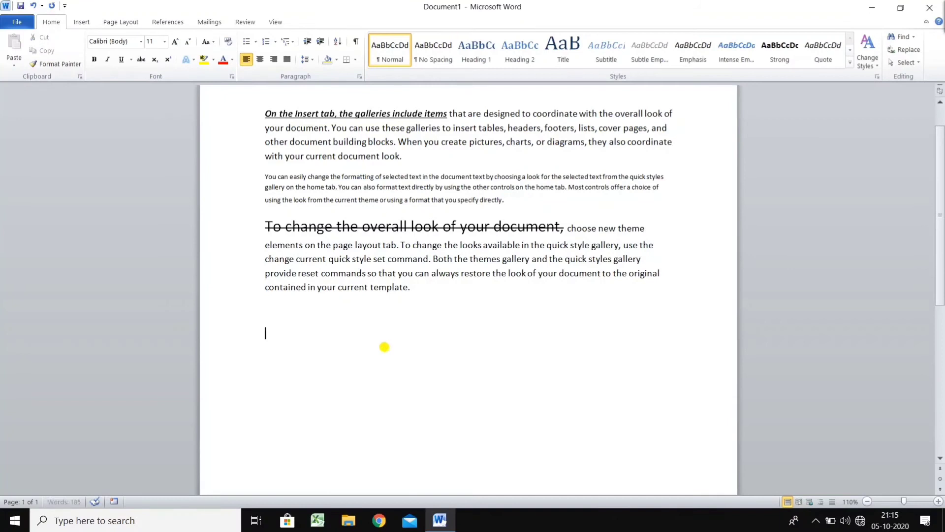
key(Return)
text(X2)
click(248, 355)
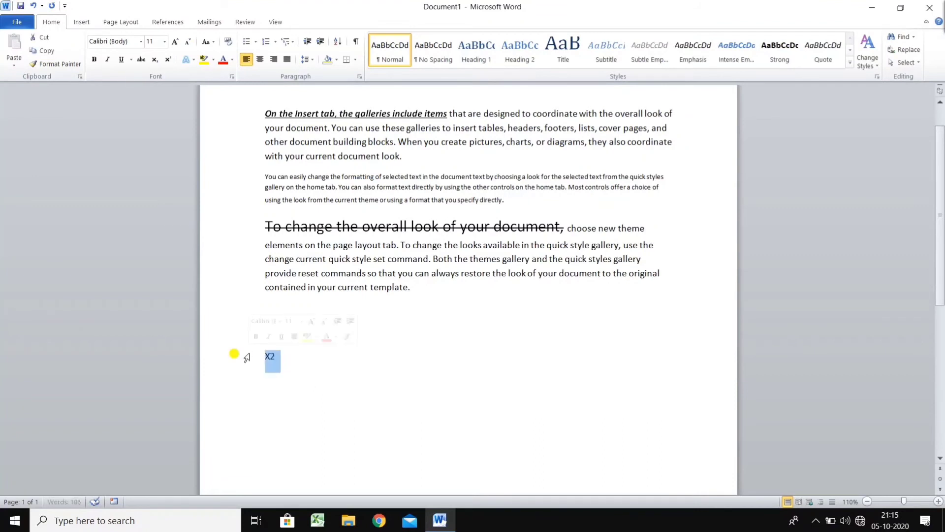
click(164, 41)
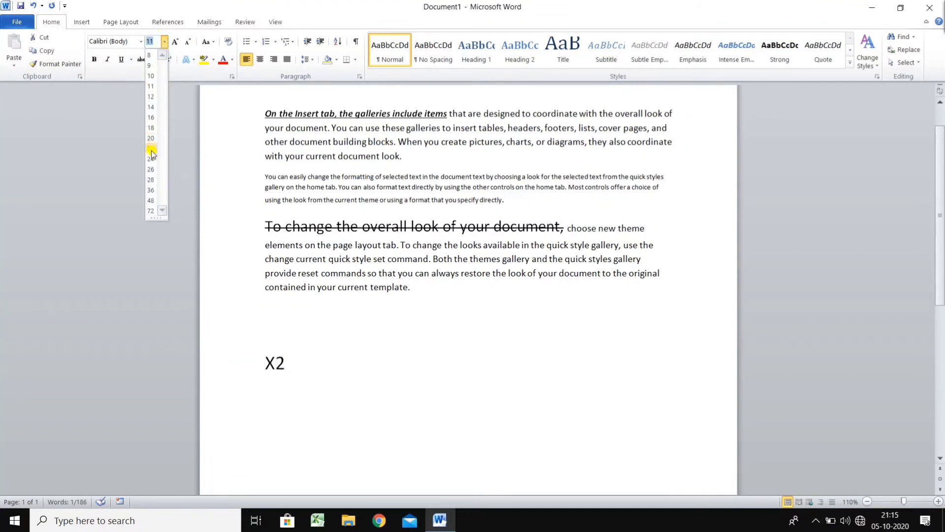
click(151, 169)
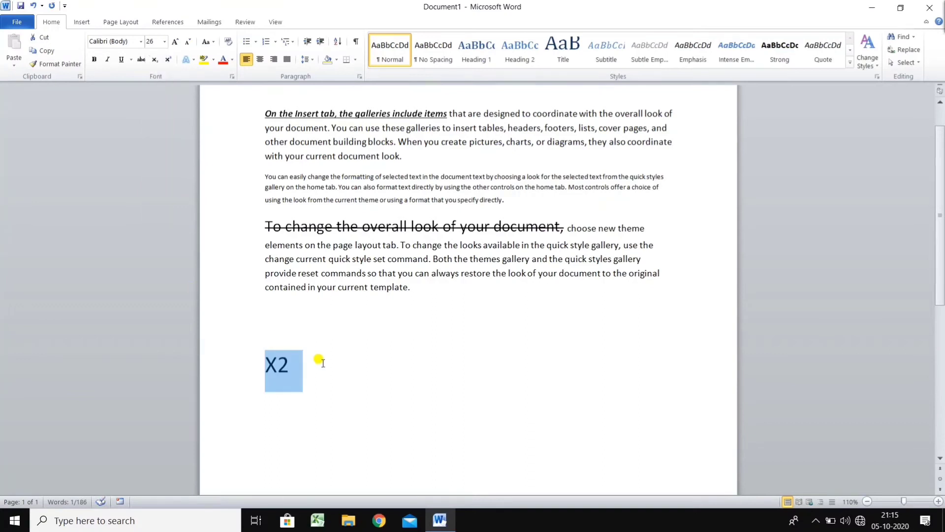
click(322, 363)
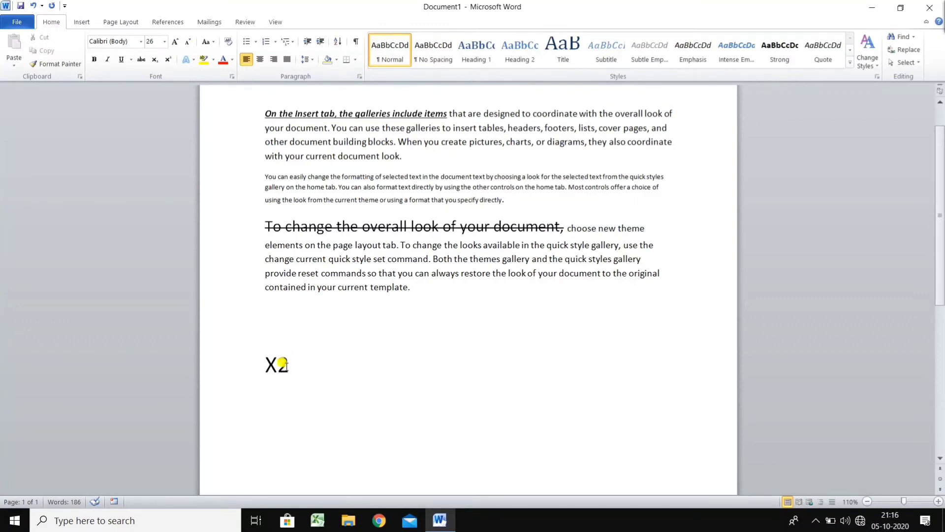
Make the 2 of X2 superscript
drag(288, 365, 279, 368)
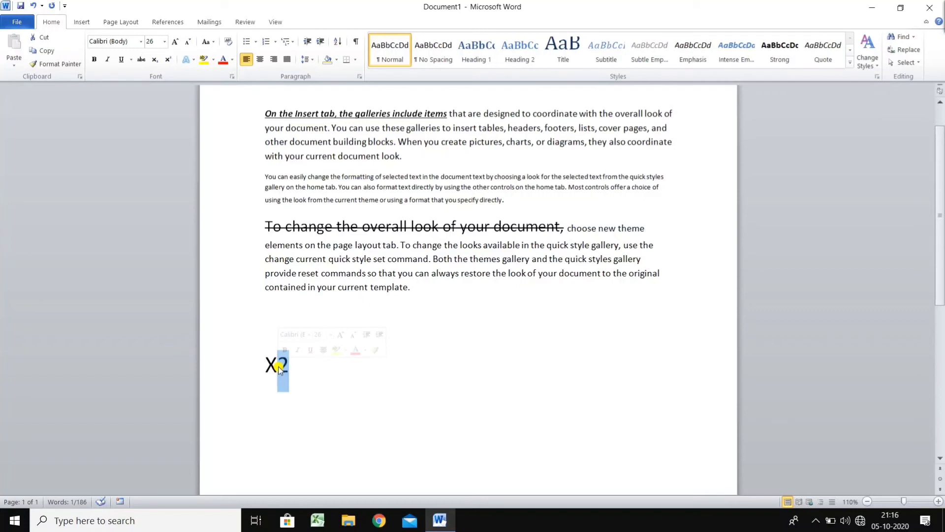
click(169, 63)
click(332, 364)
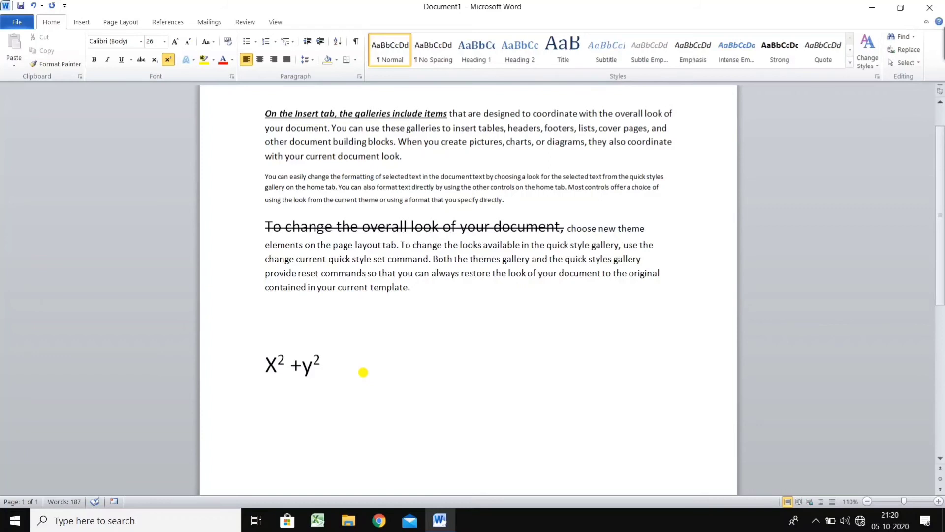
Enter x2+y2 beside the first expression and make the 2 after its x subscript
text(x2+y2)
click(399, 359)
drag(395, 355, 390, 359)
click(155, 60)
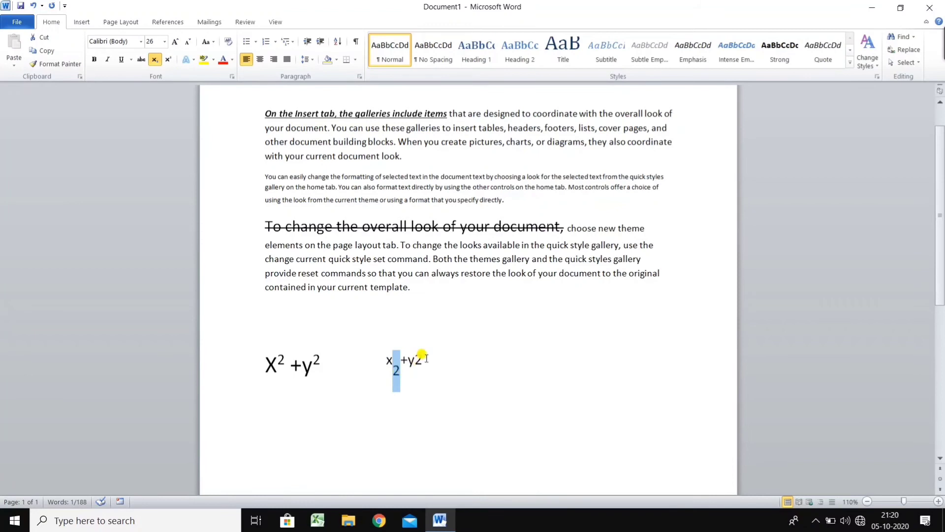
Turn off superscript for the 2 after y in the second expression
drag(423, 356, 415, 363)
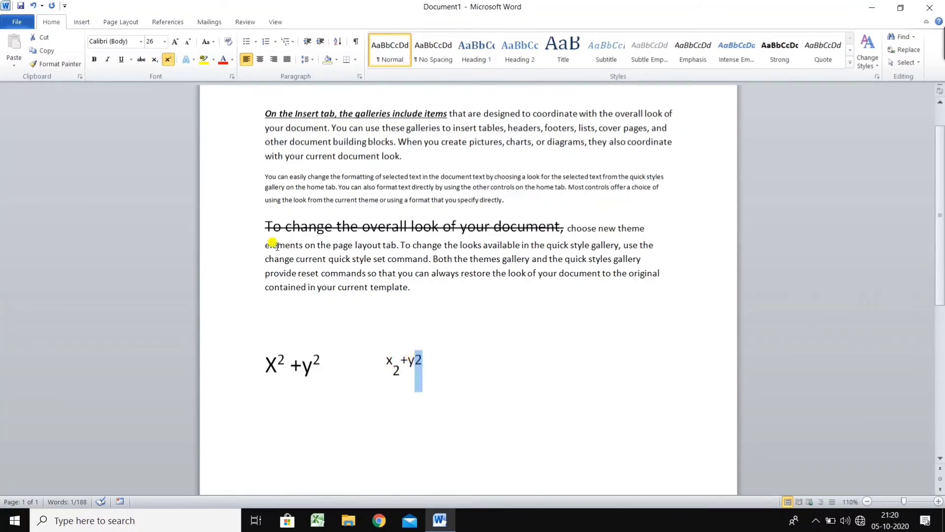
click(168, 60)
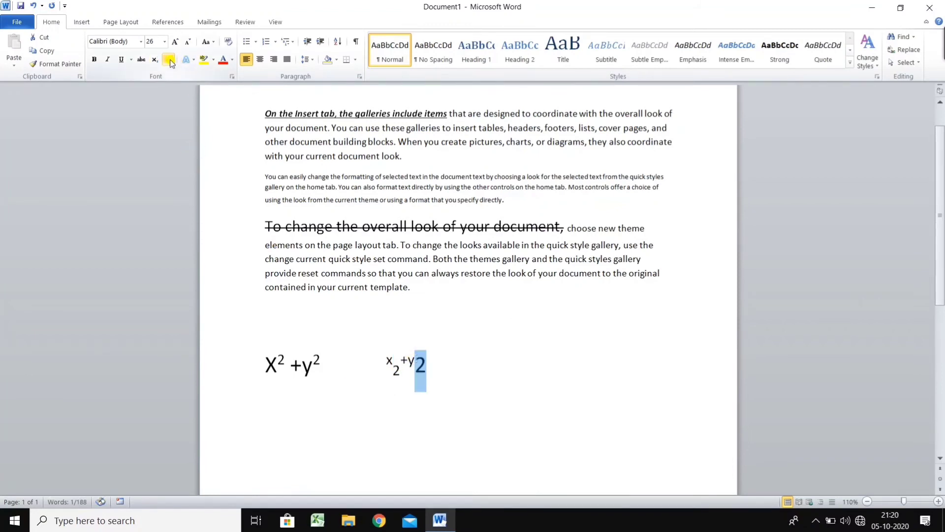
click(169, 60)
click(169, 60)
click(169, 60)
click(169, 60)
Re-enter the 2 after y in the second expression and make it subscript
click(438, 364)
key(BackSpace)
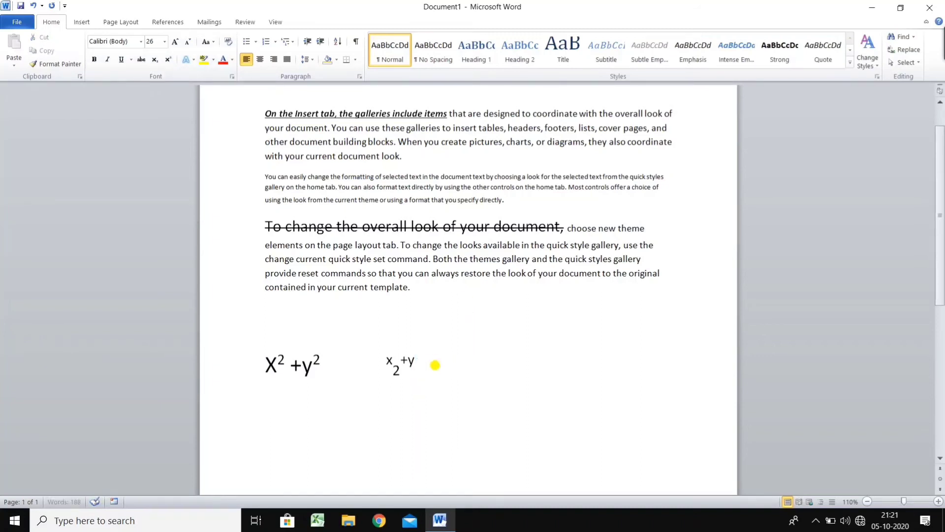
text(2)
drag(427, 367, 415, 367)
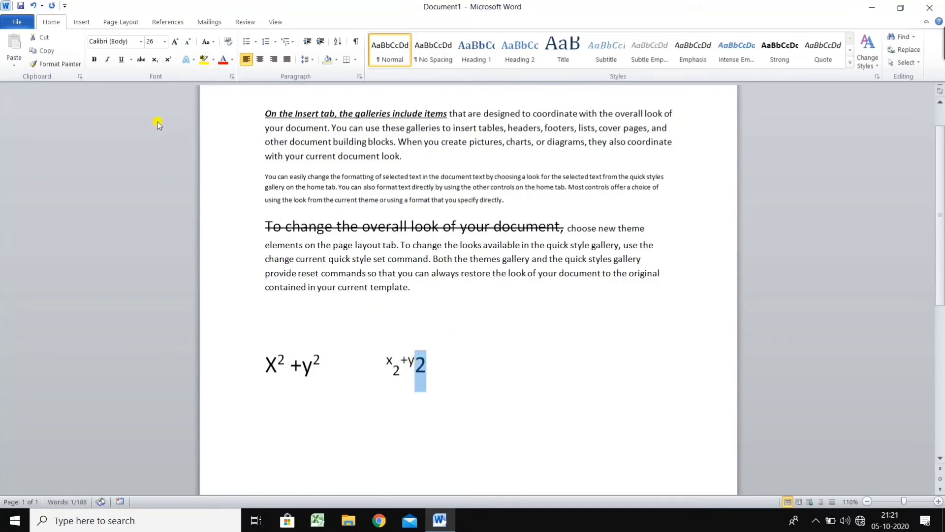
click(154, 60)
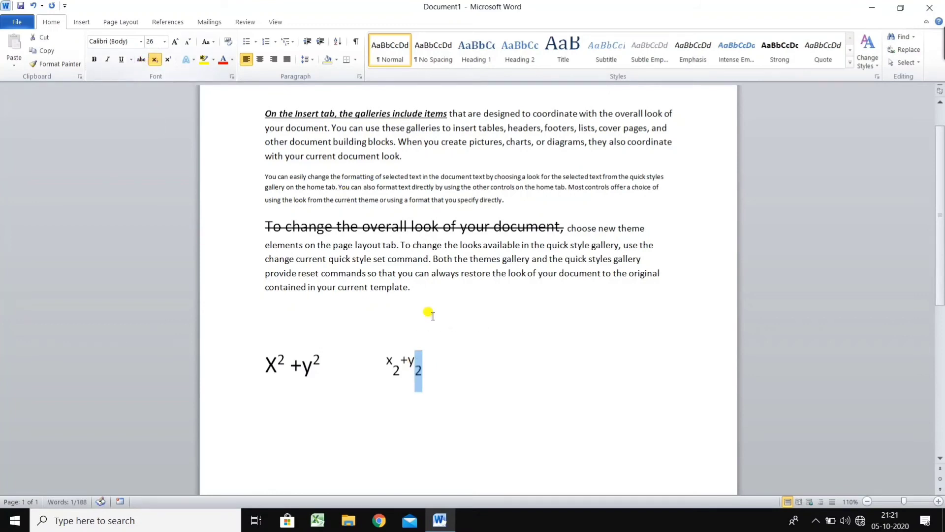
click(474, 431)
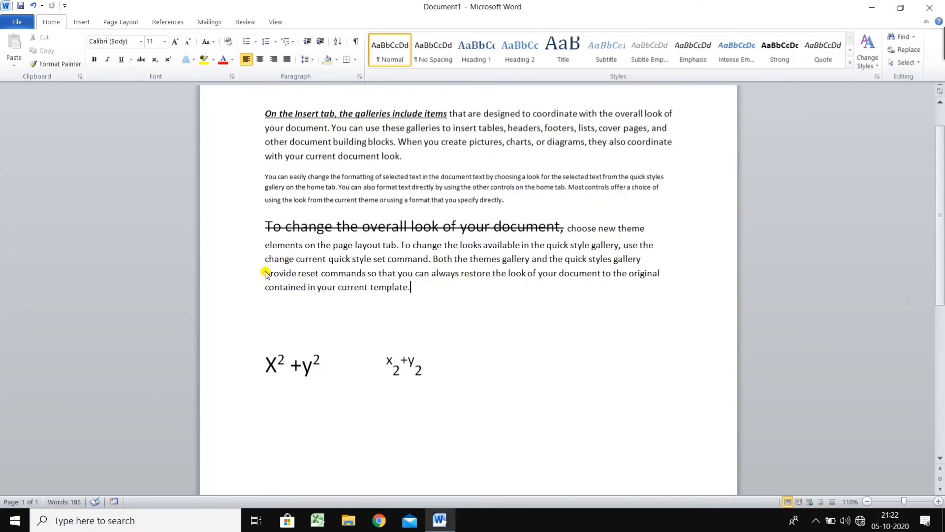
Preview the text effect presets, the outline, shadow, reflection and glow options, and the highlight colours on the third paragraph's last two lines
drag(265, 274, 422, 301)
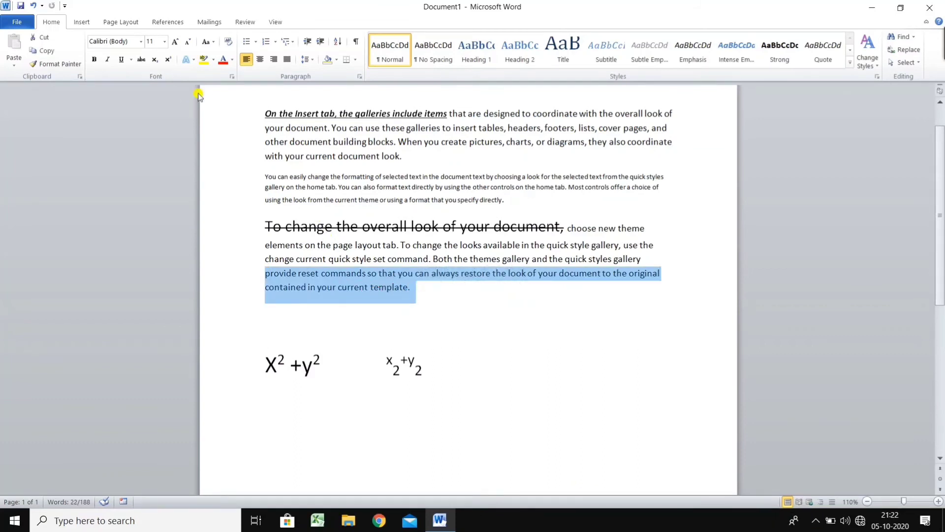
click(191, 63)
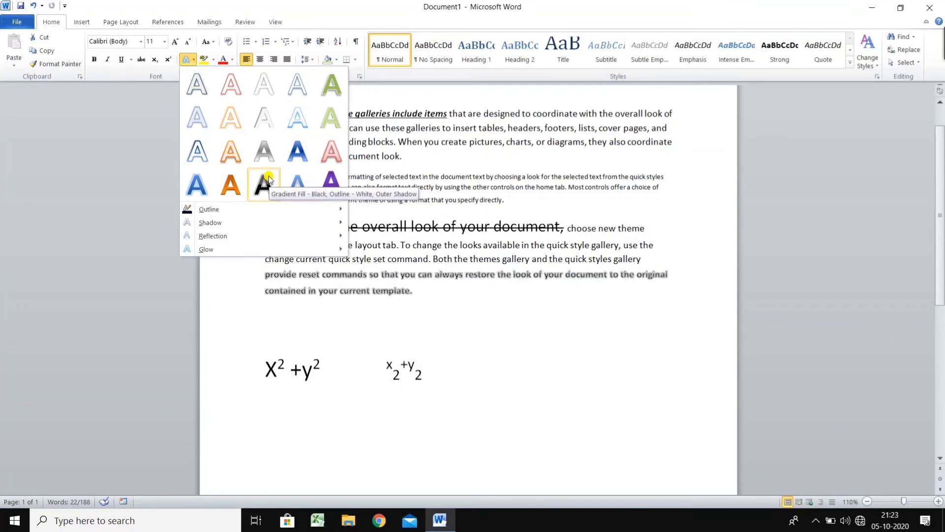
mouse_move(226, 209)
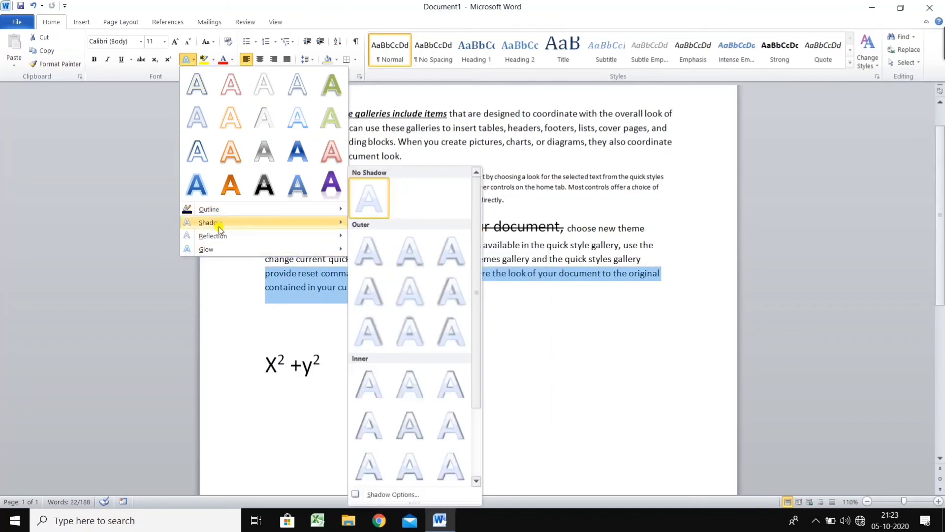
mouse_move(221, 249)
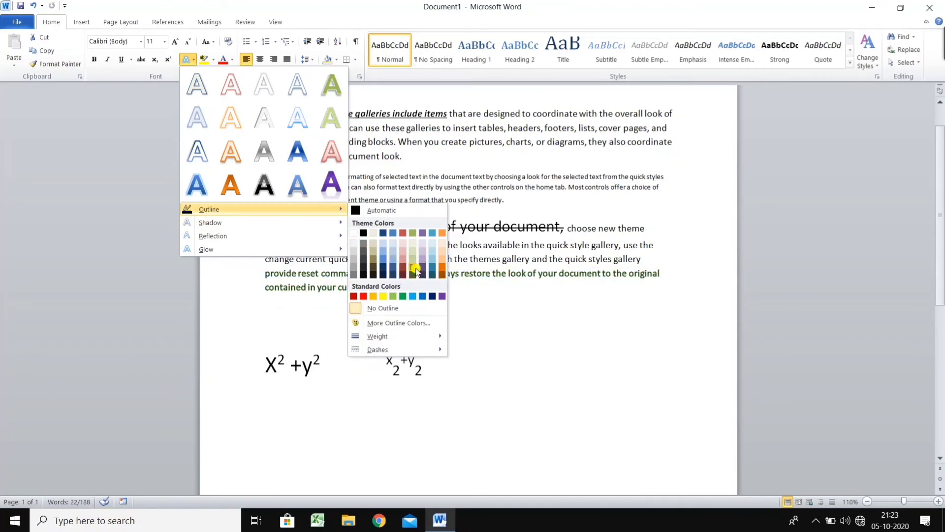
mouse_move(261, 227)
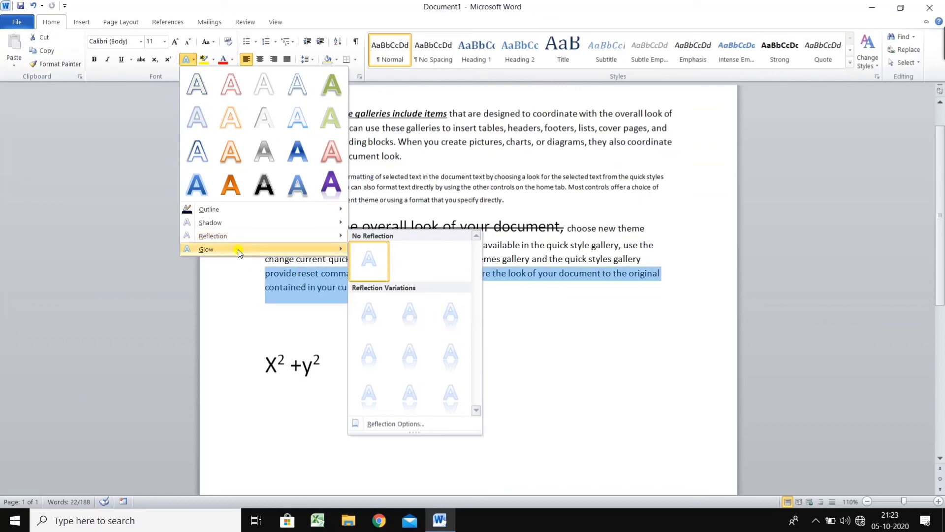
mouse_move(240, 249)
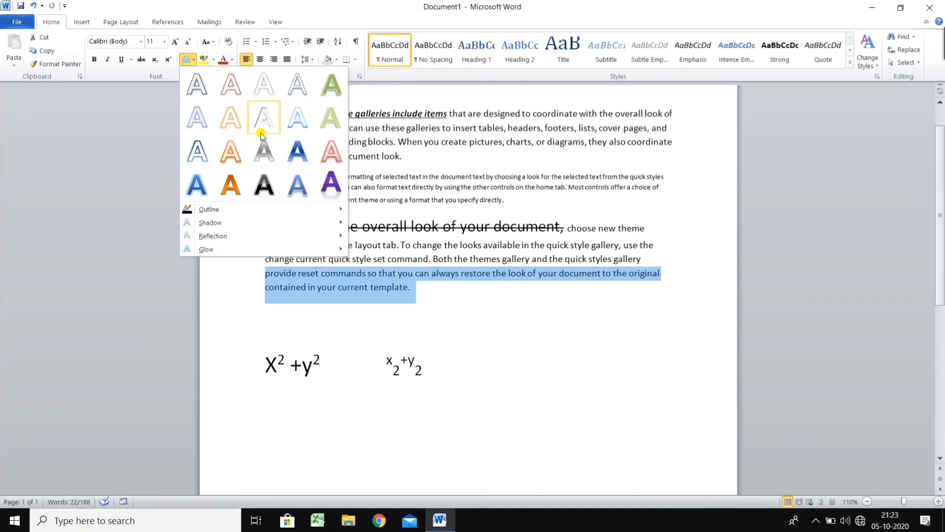
click(374, 156)
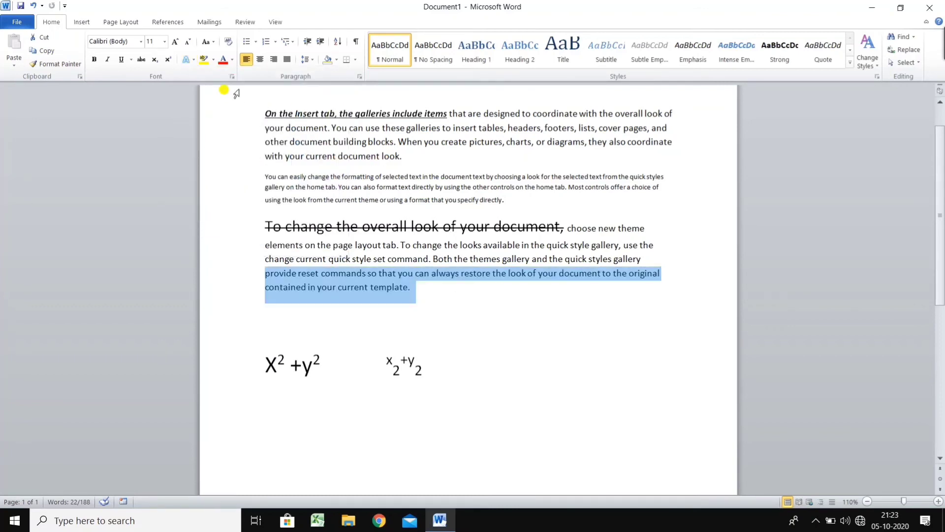
click(214, 59)
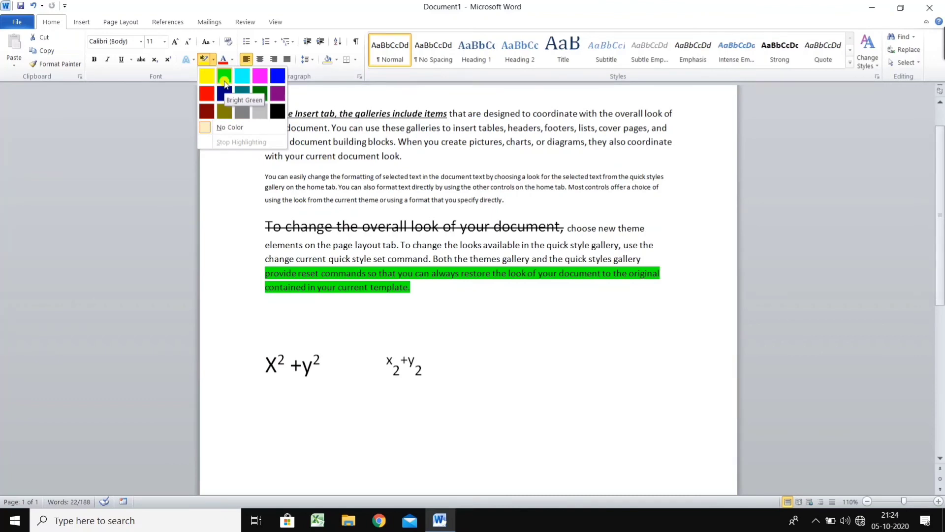
key(Escape)
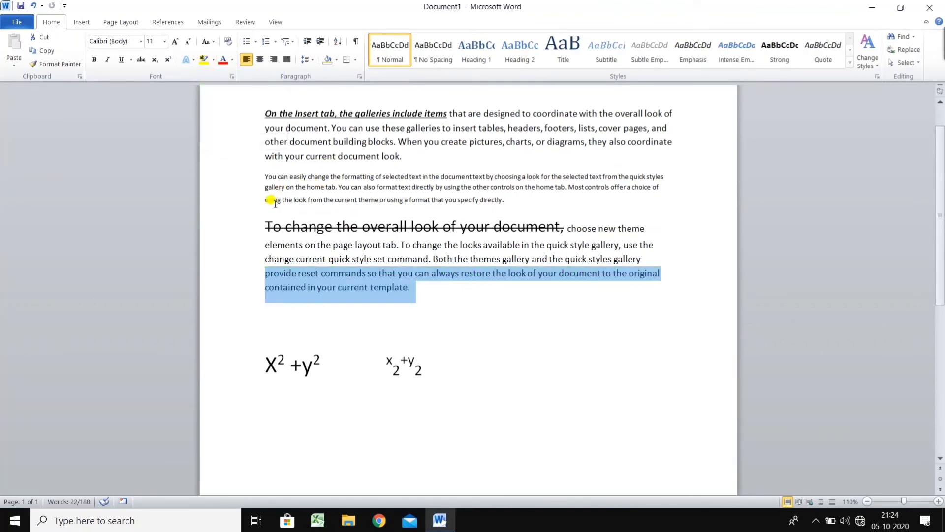
Highlight the last line of the second paragraph in Bright Green
drag(265, 200, 505, 199)
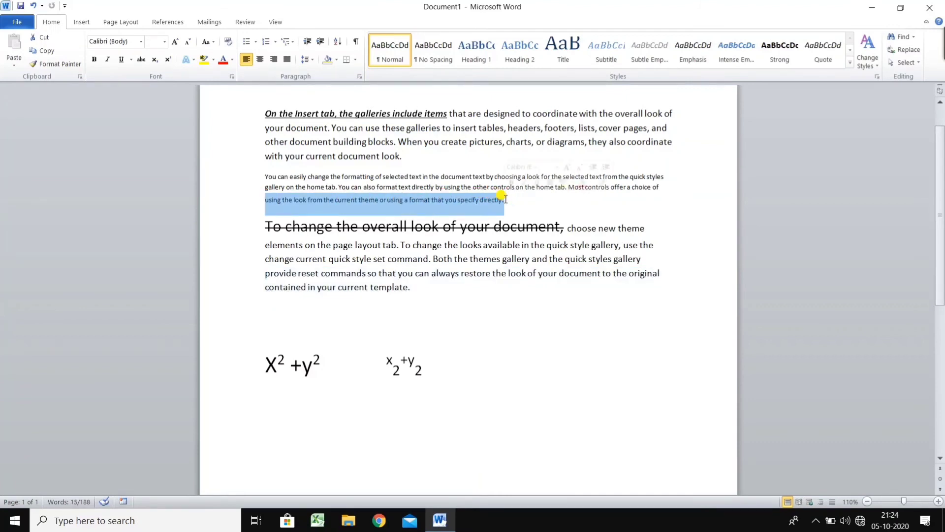
click(213, 60)
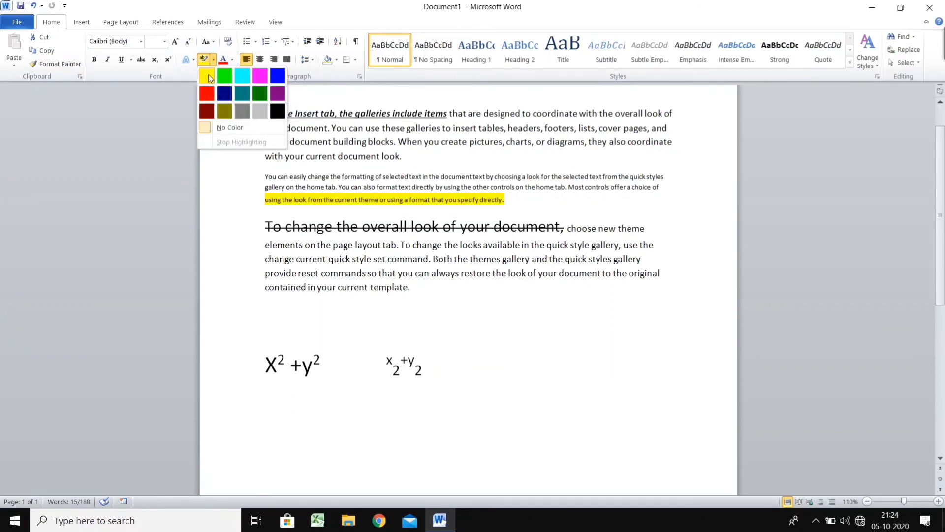
click(224, 75)
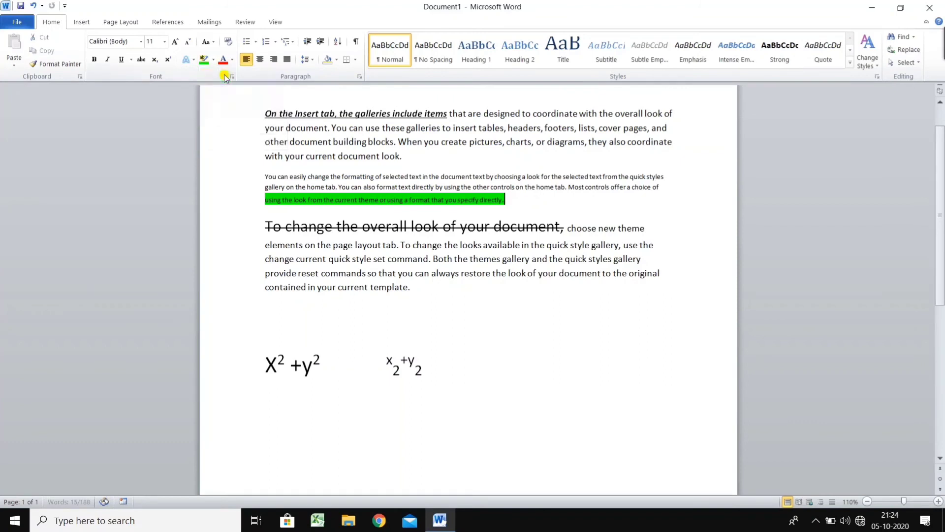
key(Right)
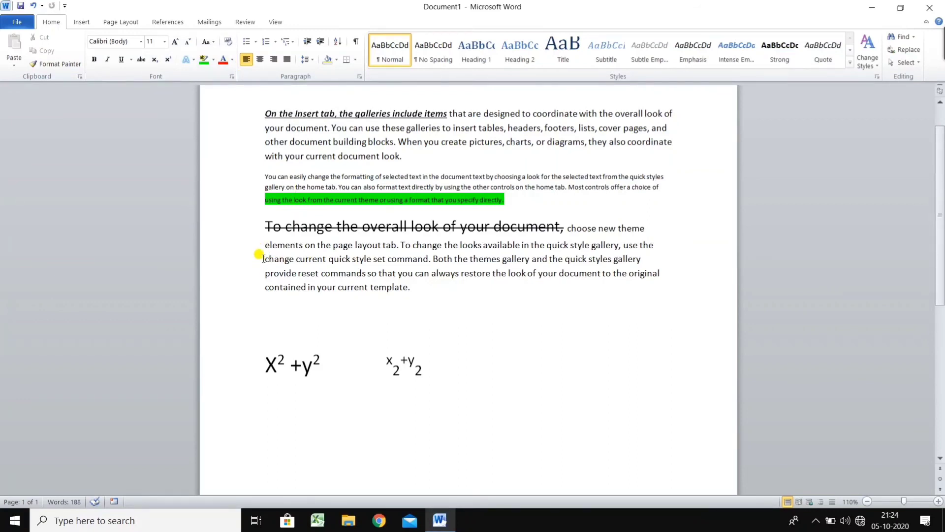
Colour the last three lines of the third paragraph red and give them a light gradient radiating from the centre
drag(263, 260, 411, 291)
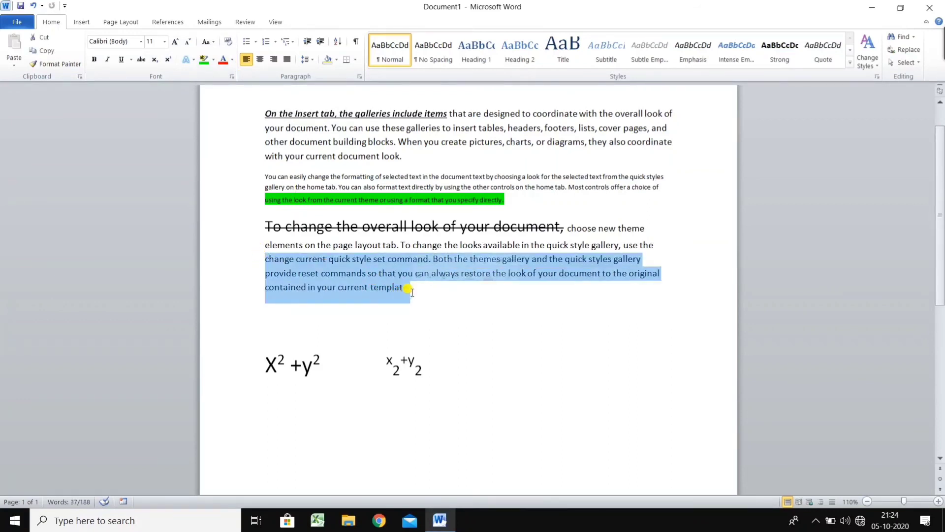
click(224, 63)
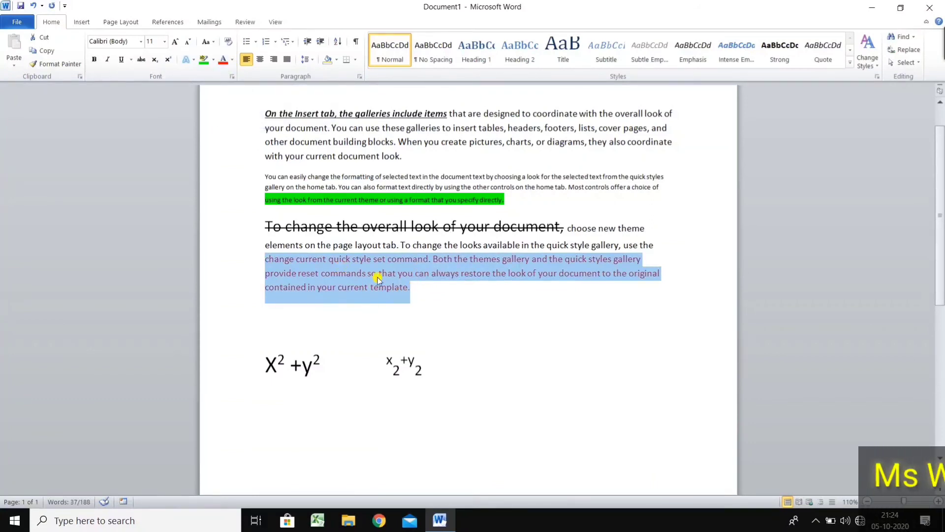
click(232, 59)
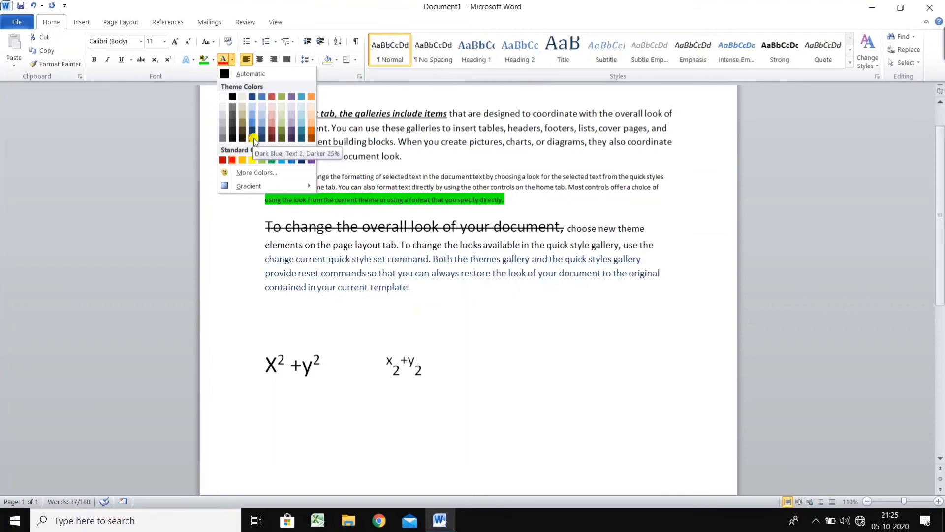
mouse_move(290, 189)
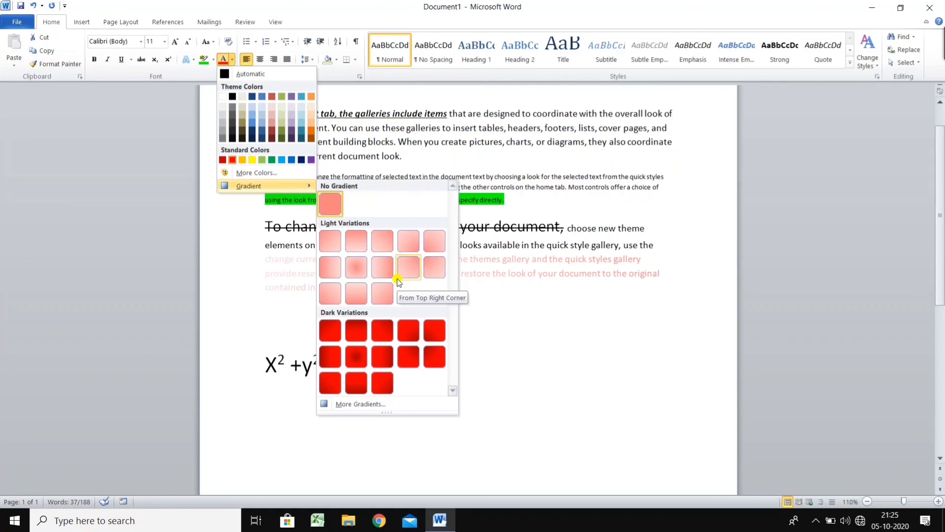
click(363, 266)
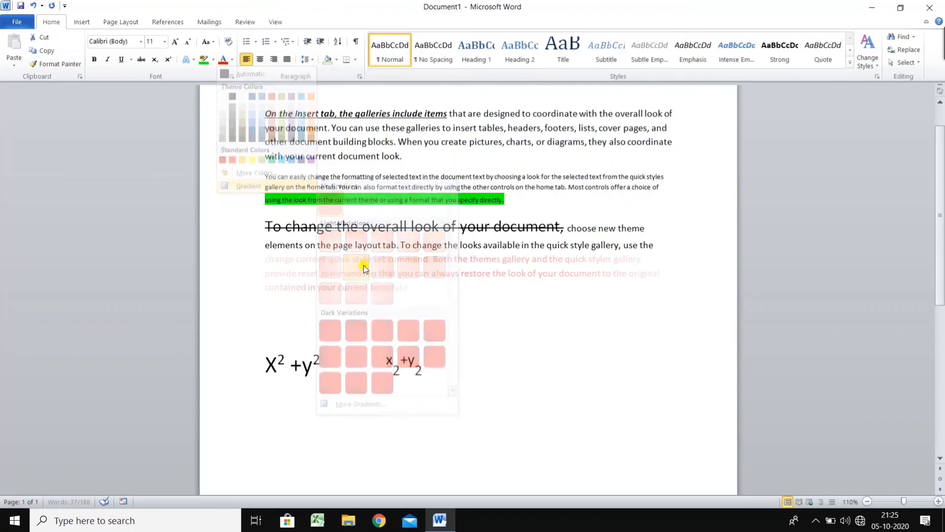
click(468, 310)
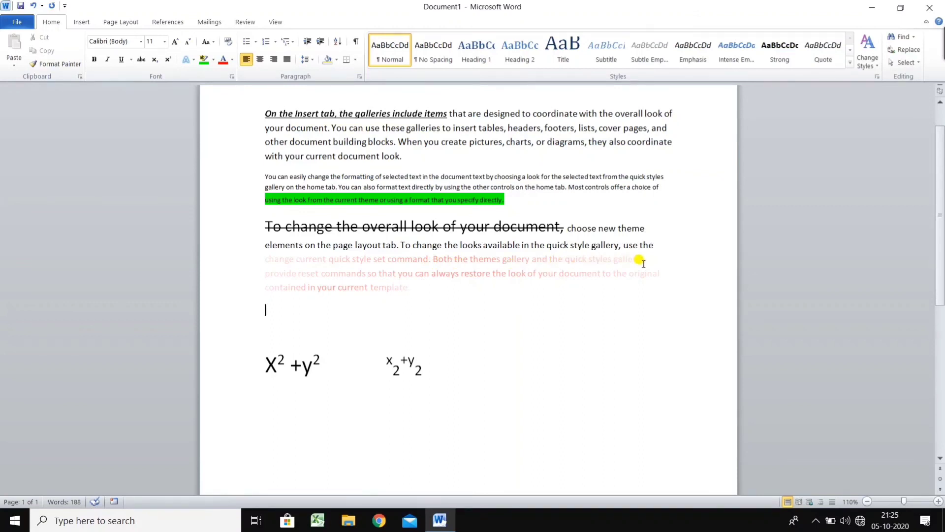
Examine the text fill, text outline, outline style and 3-D format settings available under the additional font gradient options
click(232, 60)
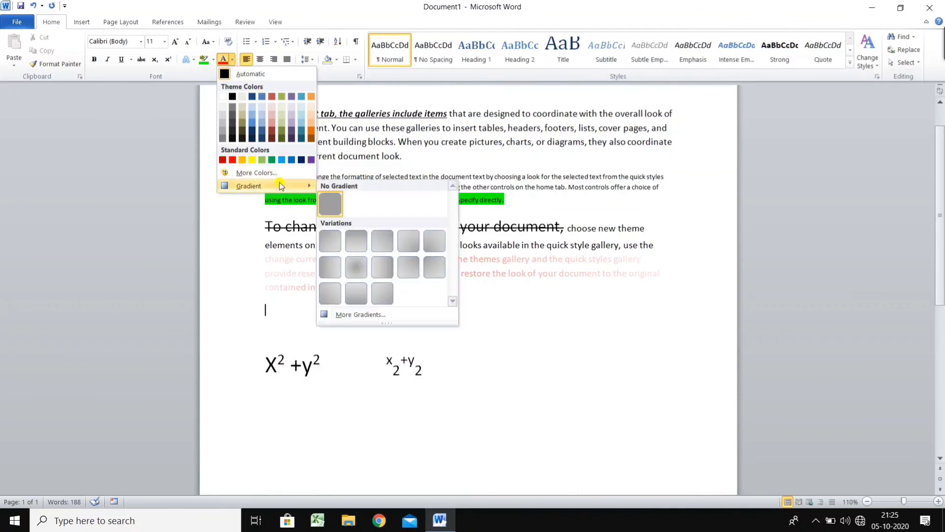
click(366, 315)
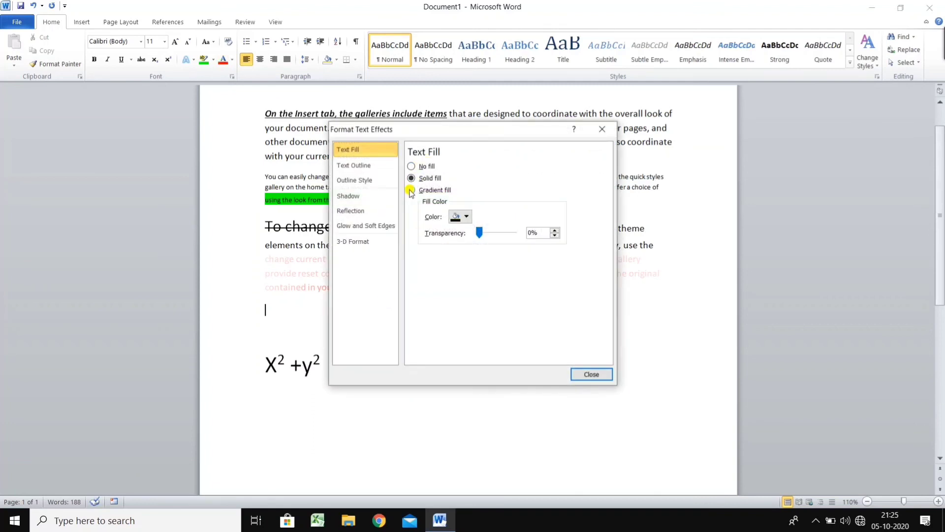
click(362, 166)
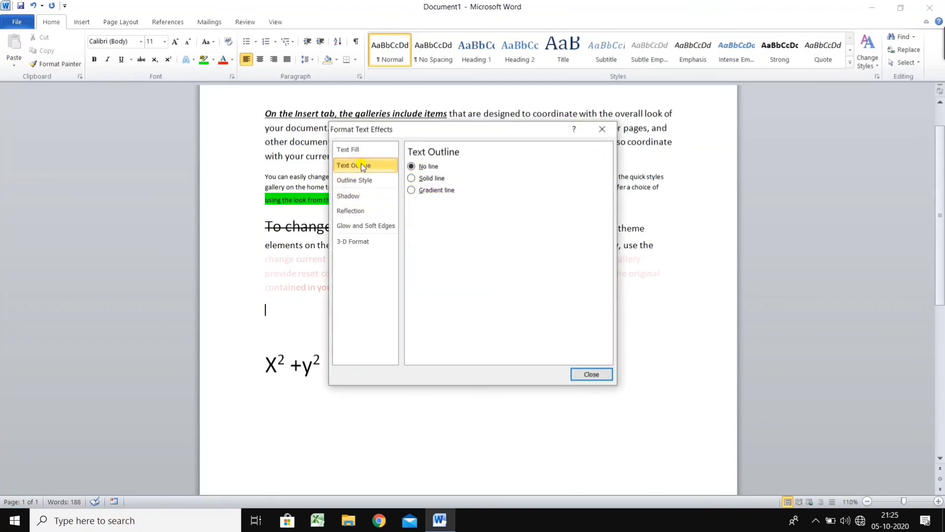
click(358, 184)
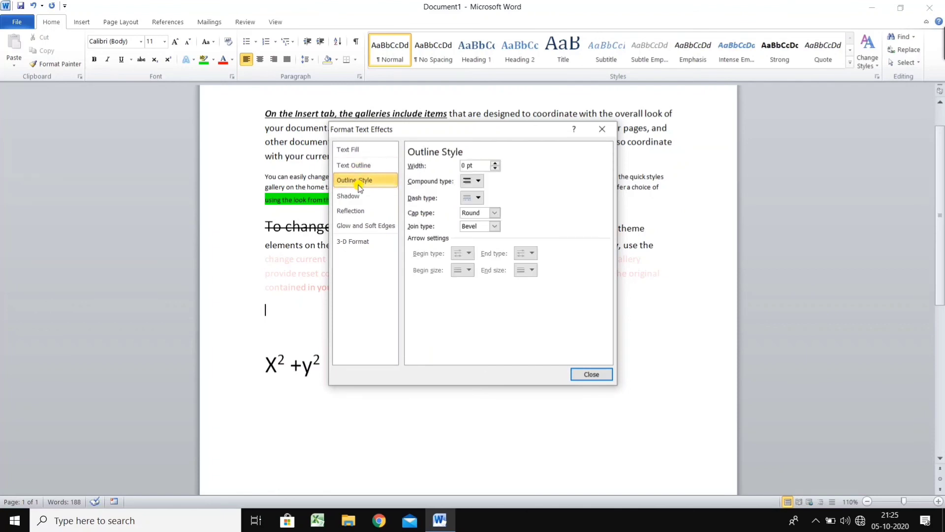
click(364, 242)
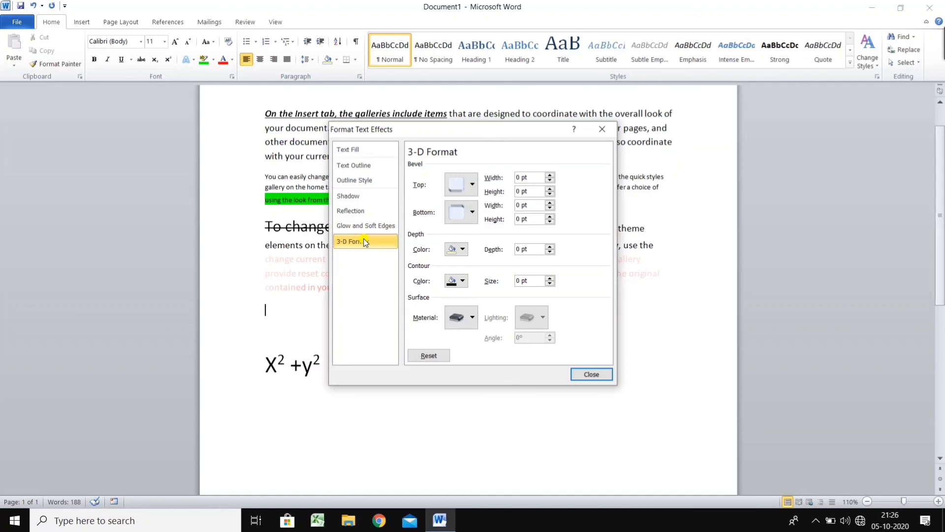
click(364, 167)
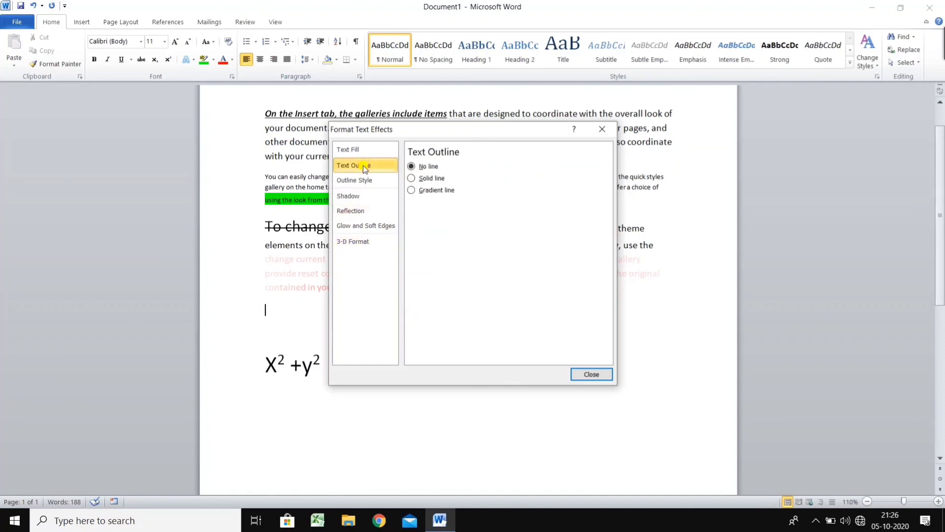
click(383, 180)
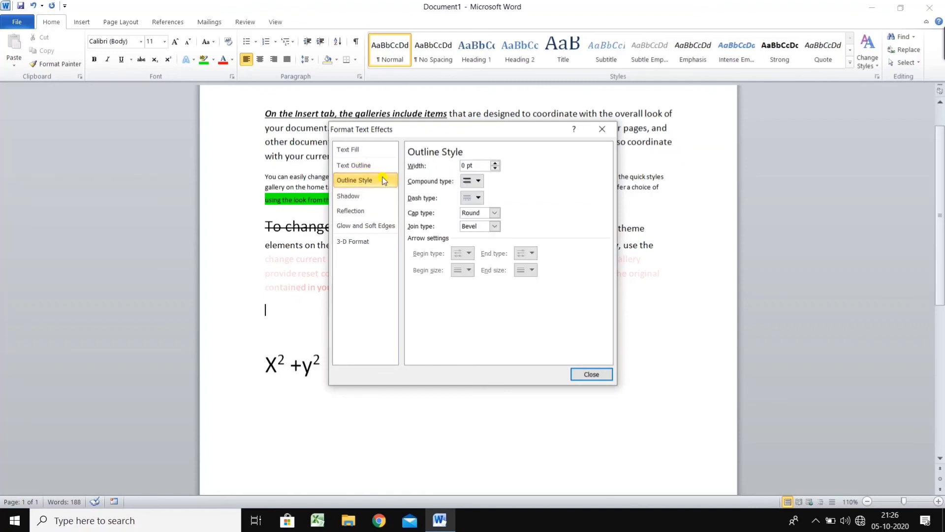
click(602, 129)
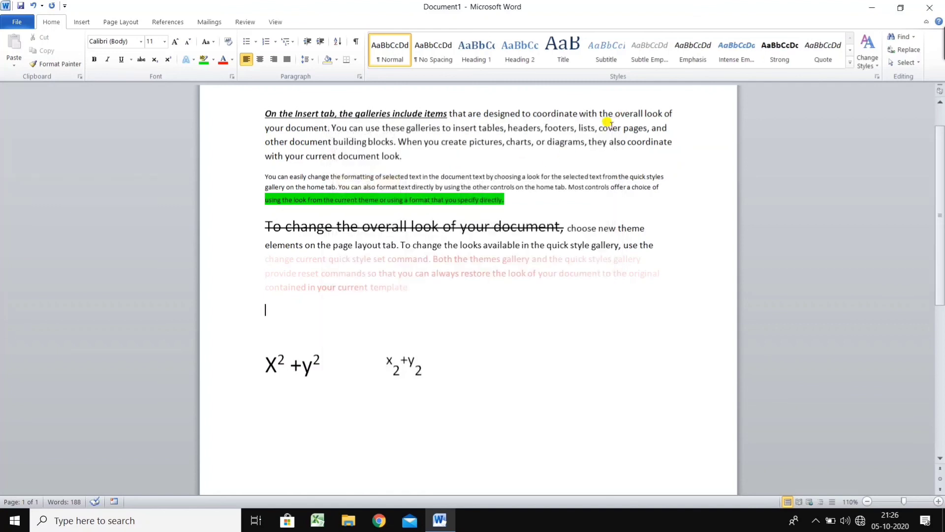
Choose a dark blue font colour from the extended standard colours for the empty line below the third paragraph
click(231, 60)
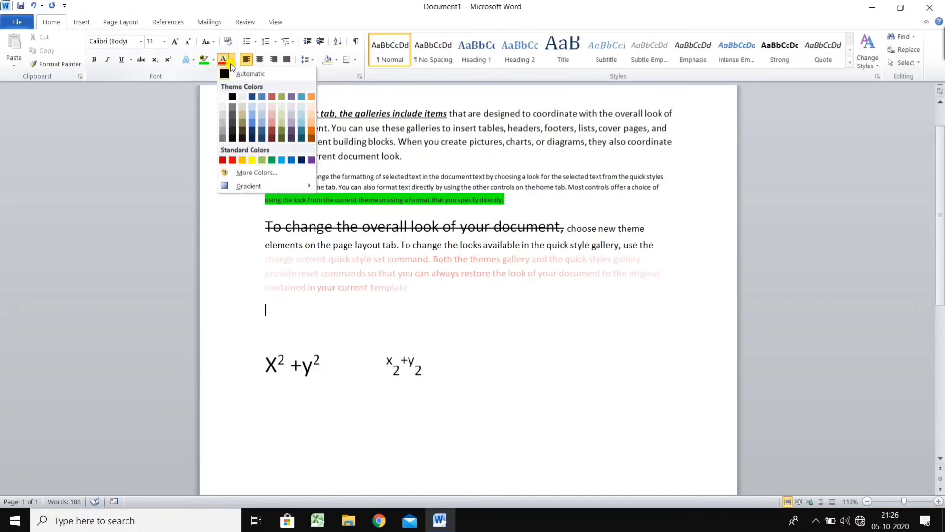
click(263, 173)
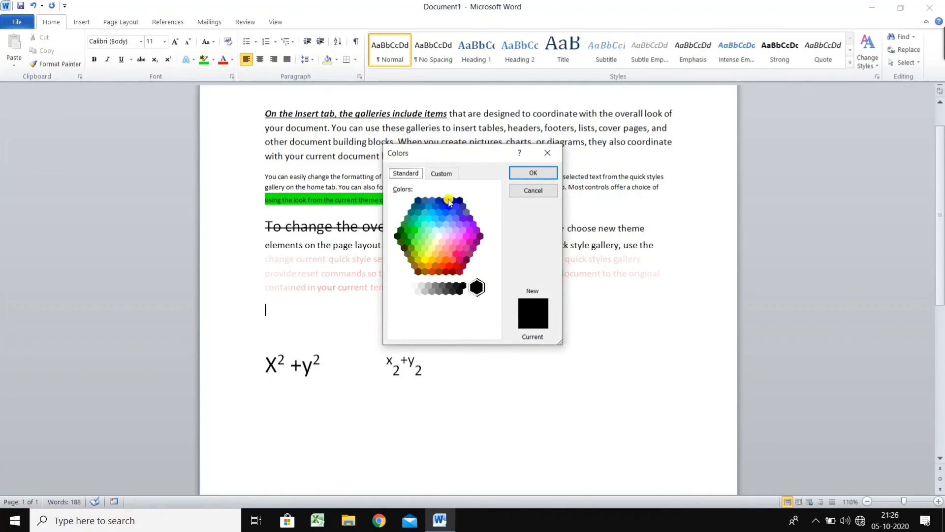
click(445, 200)
click(551, 173)
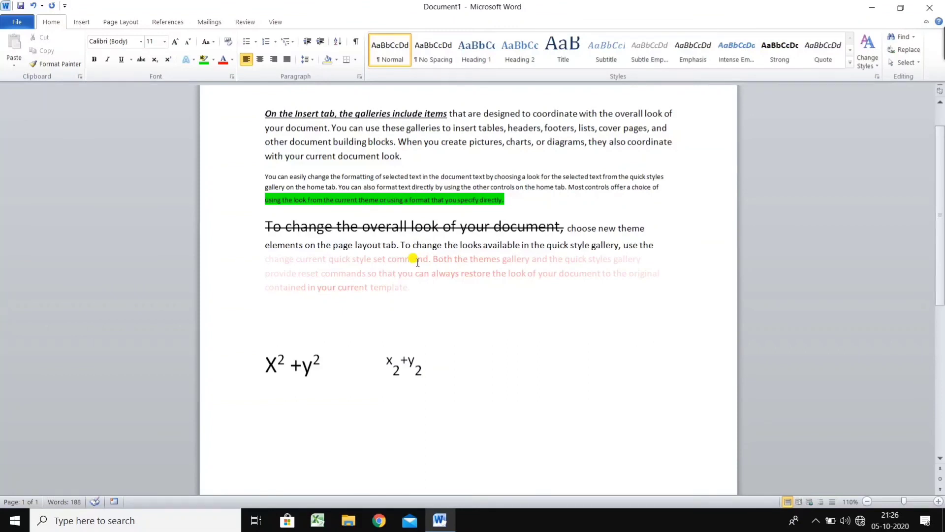
Recolour the last three lines of the third paragraph with a bright blue from the extended standard colours
drag(259, 253, 447, 314)
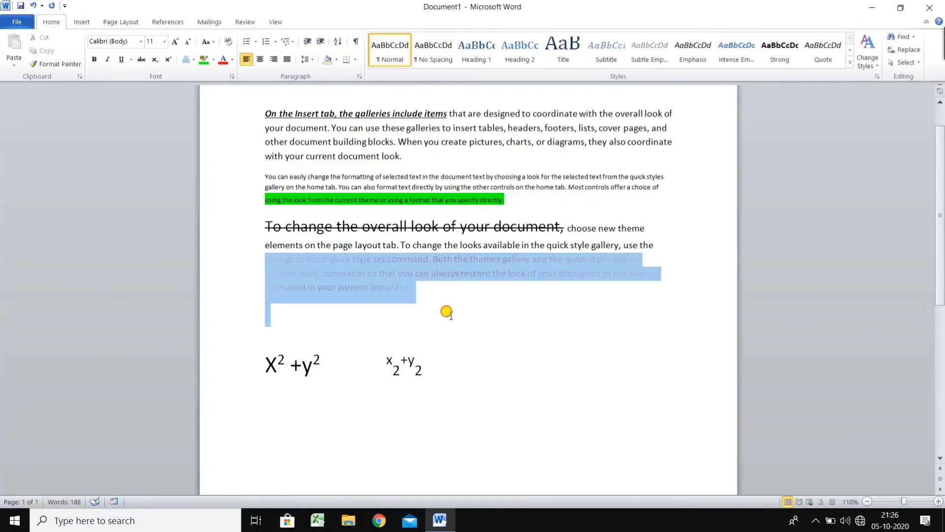
click(230, 60)
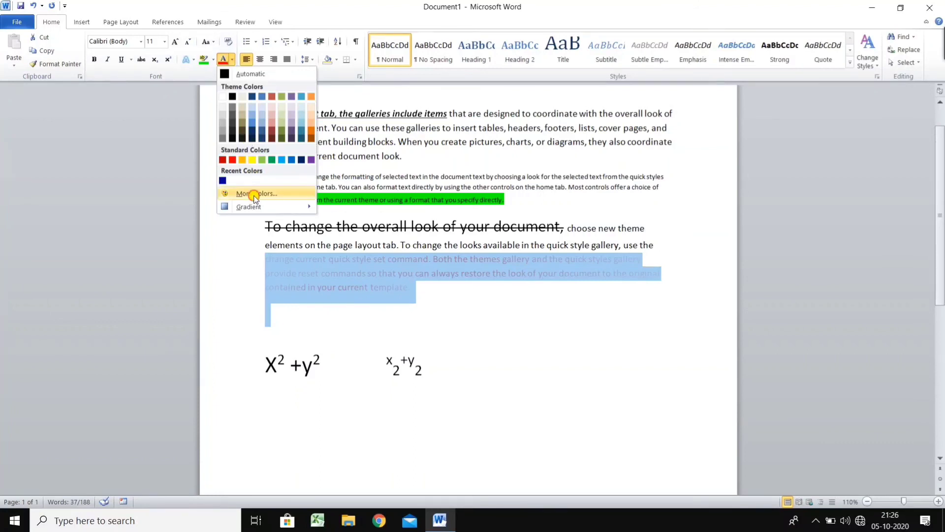
click(254, 194)
click(450, 204)
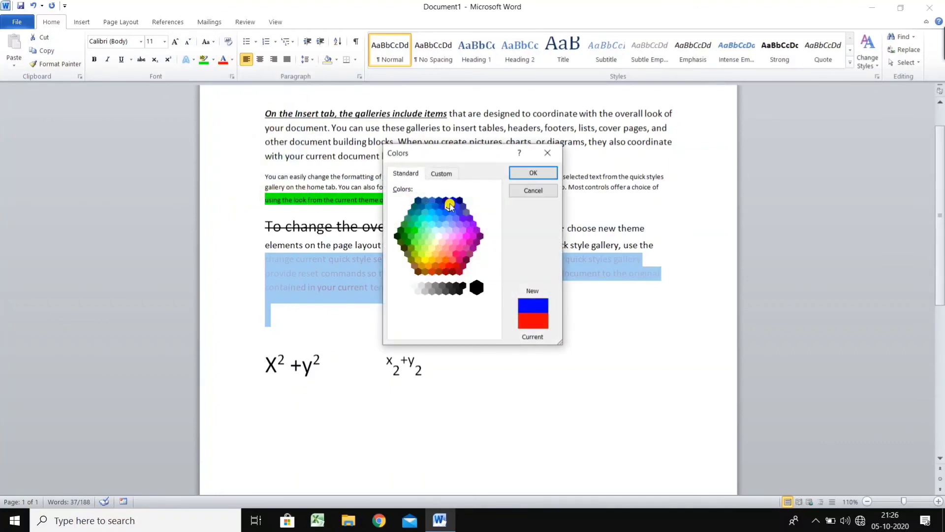
click(549, 174)
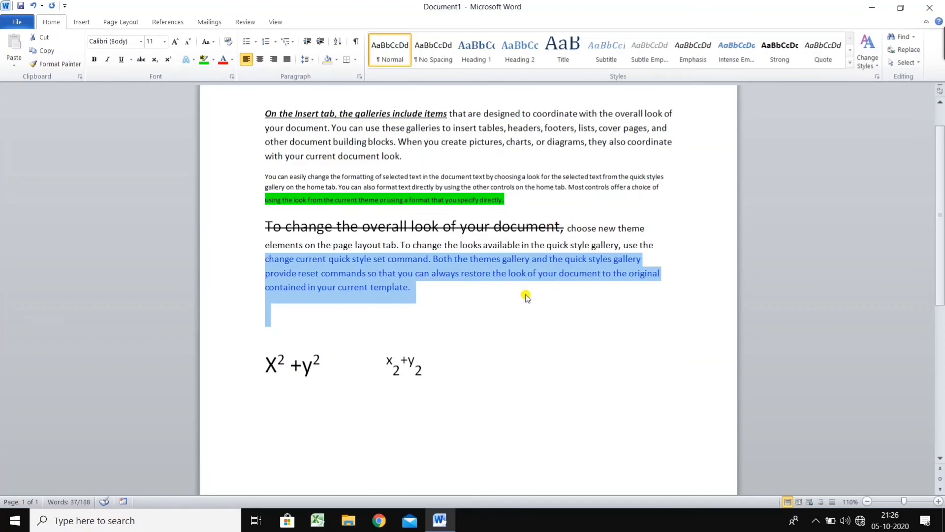
click(514, 306)
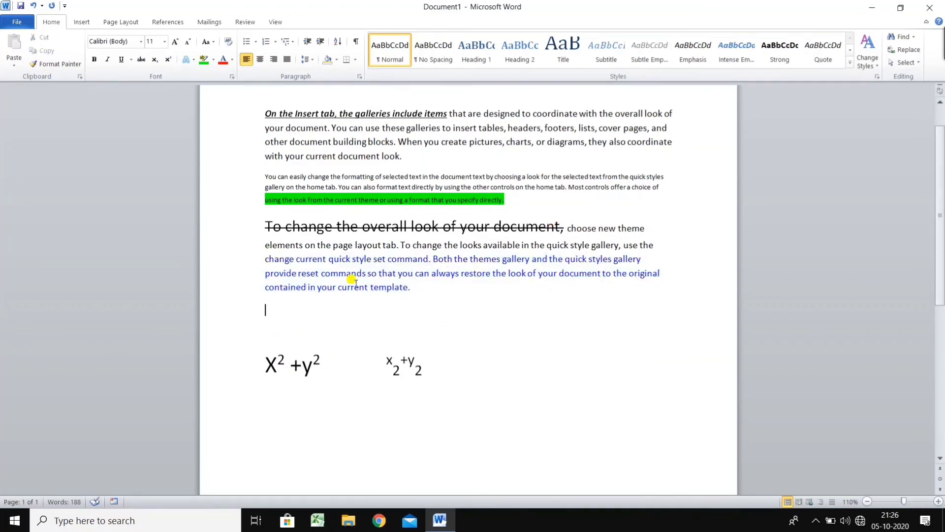